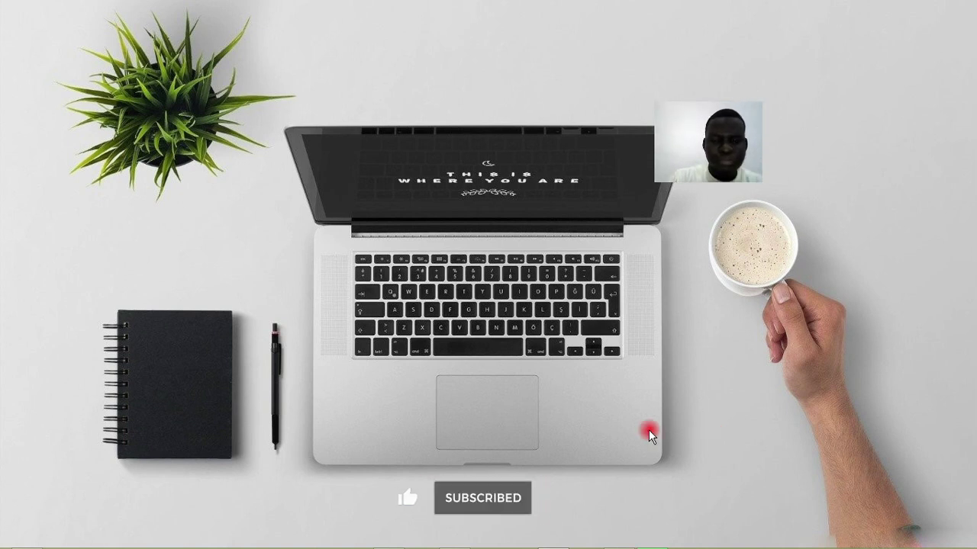
Switch to Photoshop from the Windows taskbar to show its empty workspace.
{"action": "left_click", "coordinate": [389, 538]}
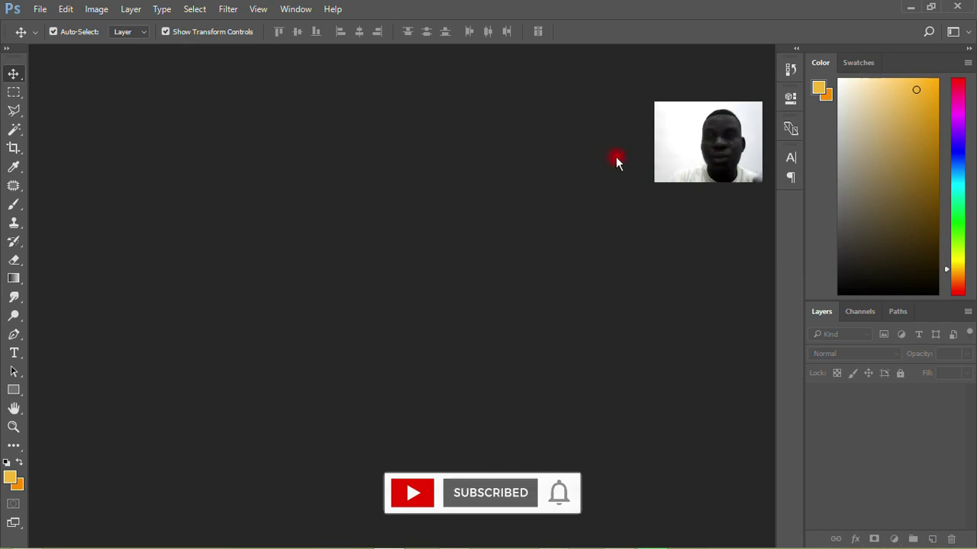
Open the portrait with the jewelled hair piece from the NOW folder via File > Open.
{"action": "left_click", "coordinate": [42, 9]}
{"action": "left_click", "coordinate": [54, 38]}
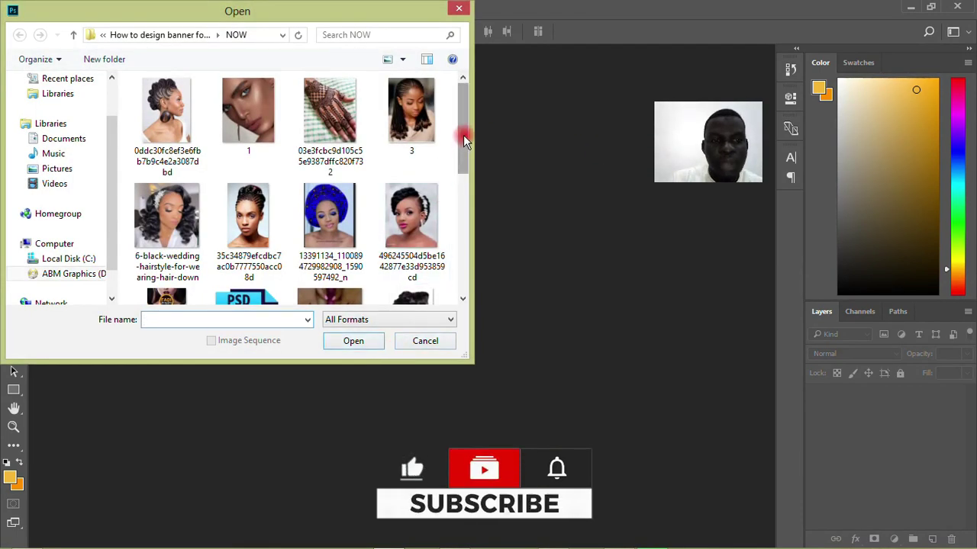
{"action": "left_click_drag", "start_coordinate": [464, 146], "coordinate": [469, 160]}
{"action": "double_click", "coordinate": [415, 162]}
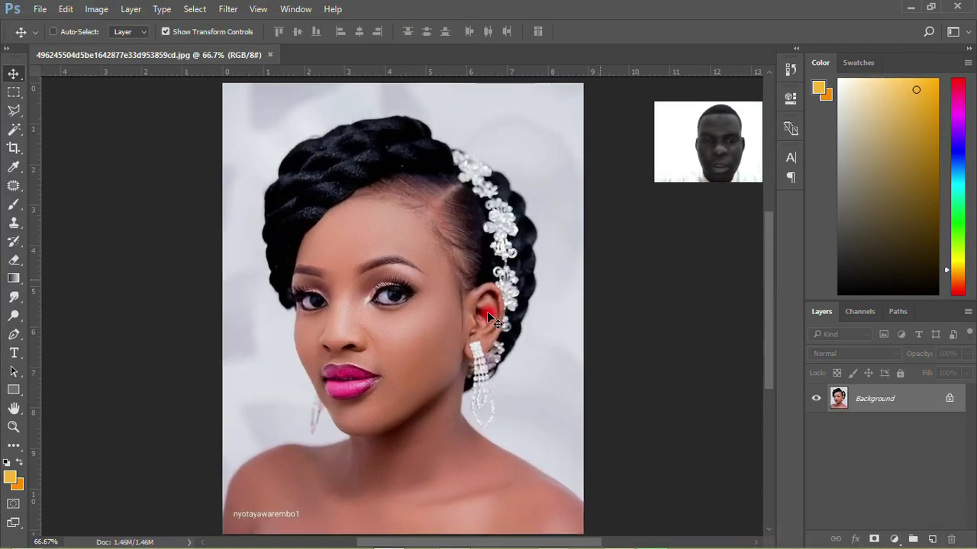
{"action": "scroll", "coordinate": [489, 317], "scroll_direction": "up", "scroll_amount": 1}
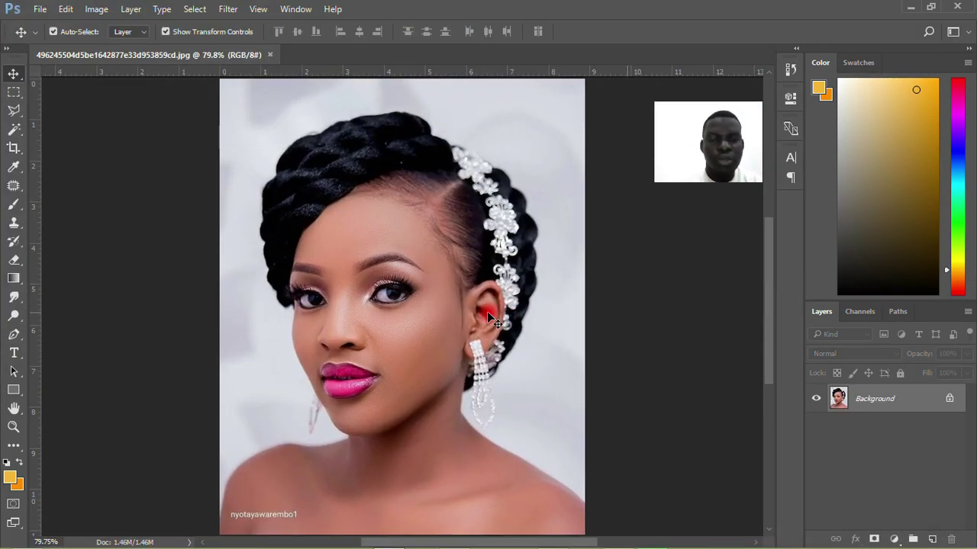
{"action": "scroll", "coordinate": [348, 211], "scroll_direction": "up", "scroll_amount": 3}
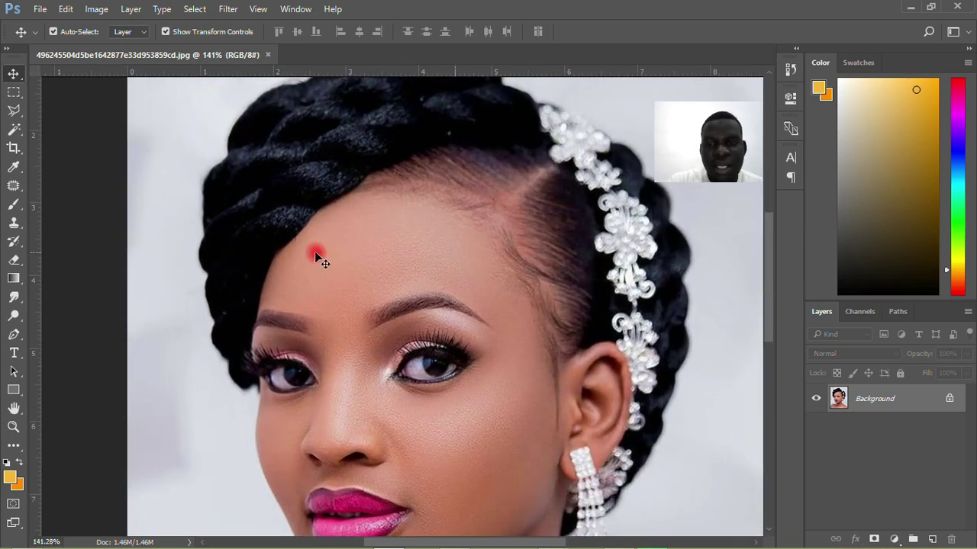
{"action": "scroll", "coordinate": [318, 257], "scroll_direction": "down", "scroll_amount": 4}
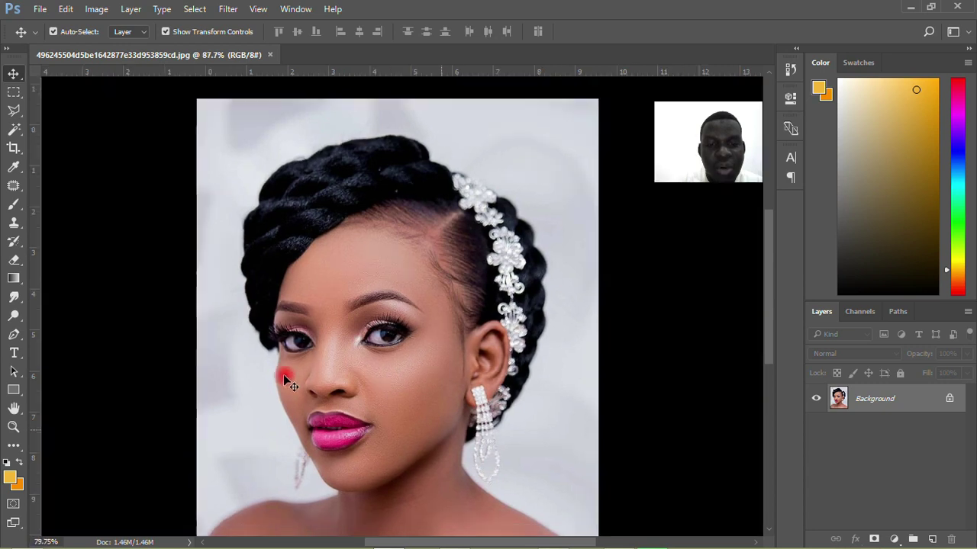
{"action": "scroll", "coordinate": [447, 290], "scroll_direction": "up", "scroll_amount": 4}
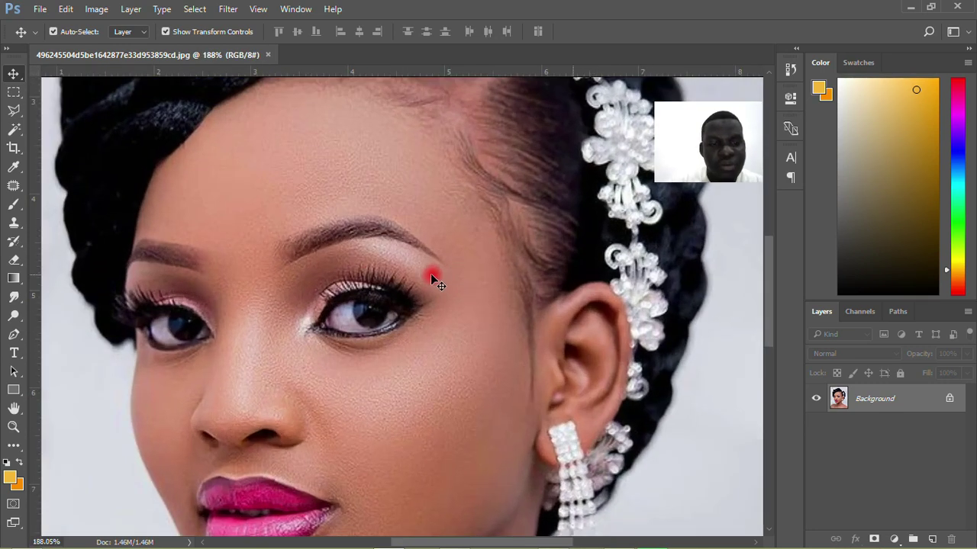
{"action": "scroll", "coordinate": [414, 270], "scroll_direction": "down", "scroll_amount": 4}
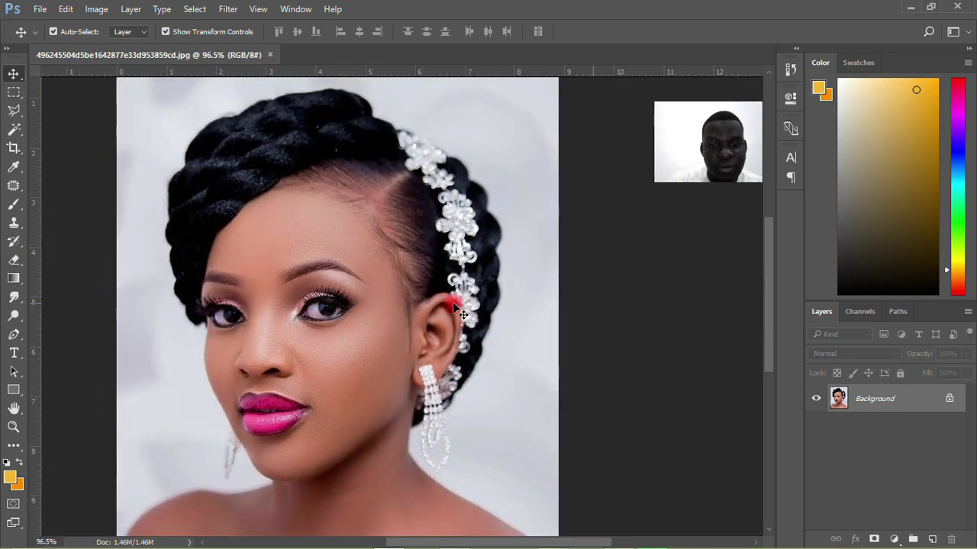
{"action": "scroll", "coordinate": [229, 283], "scroll_direction": "up", "scroll_amount": 1}
{"action": "scroll", "coordinate": [462, 296], "scroll_direction": "down", "scroll_amount": 2}
{"action": "scroll", "coordinate": [462, 296], "scroll_direction": "up", "scroll_amount": 1}
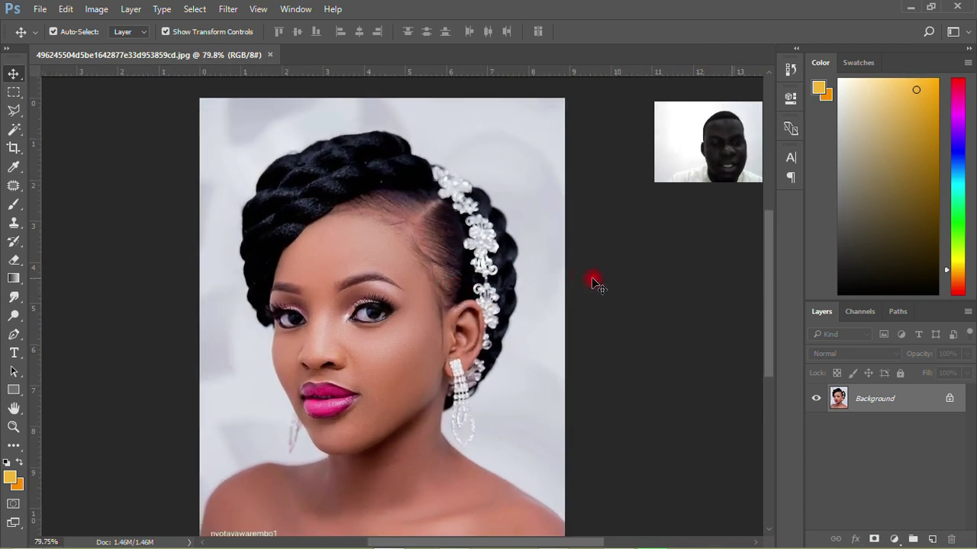
{"action": "scroll", "coordinate": [596, 283], "scroll_direction": "left", "scroll_amount": 1}
{"action": "scroll", "coordinate": [596, 284], "scroll_direction": "down", "scroll_amount": 1}
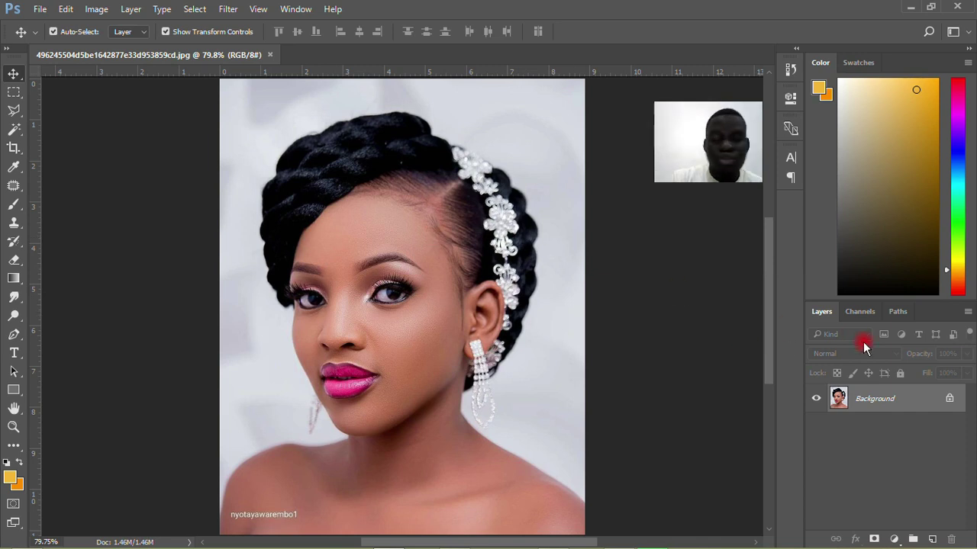
Add an orange Gradient Map adjustment layer over the portrait, then hide it.
{"action": "left_click", "coordinate": [894, 540]}
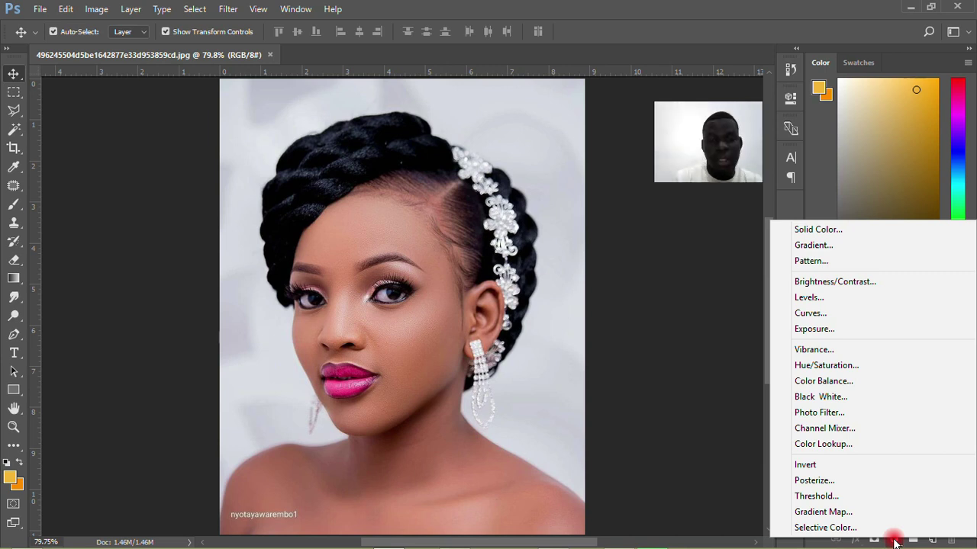
{"action": "left_click", "coordinate": [678, 386]}
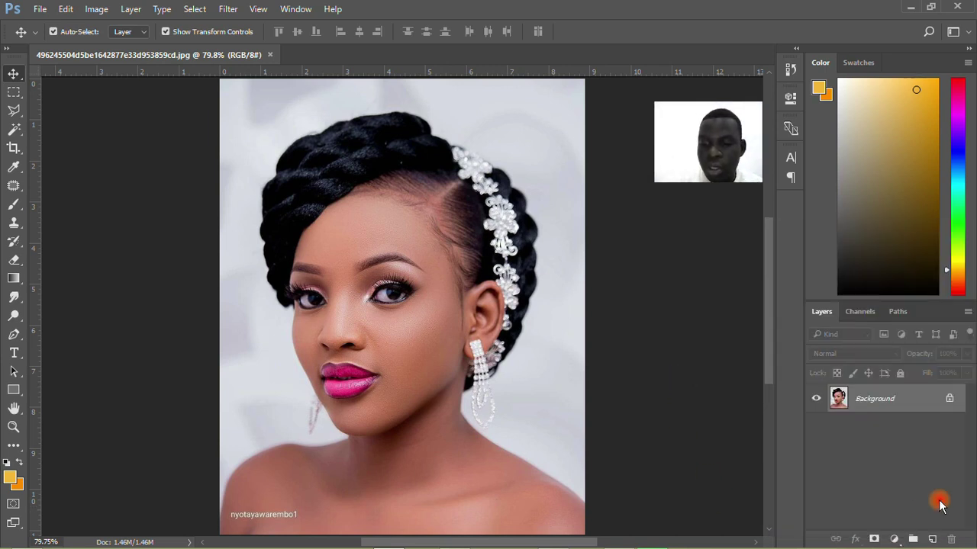
{"action": "left_click", "coordinate": [894, 539]}
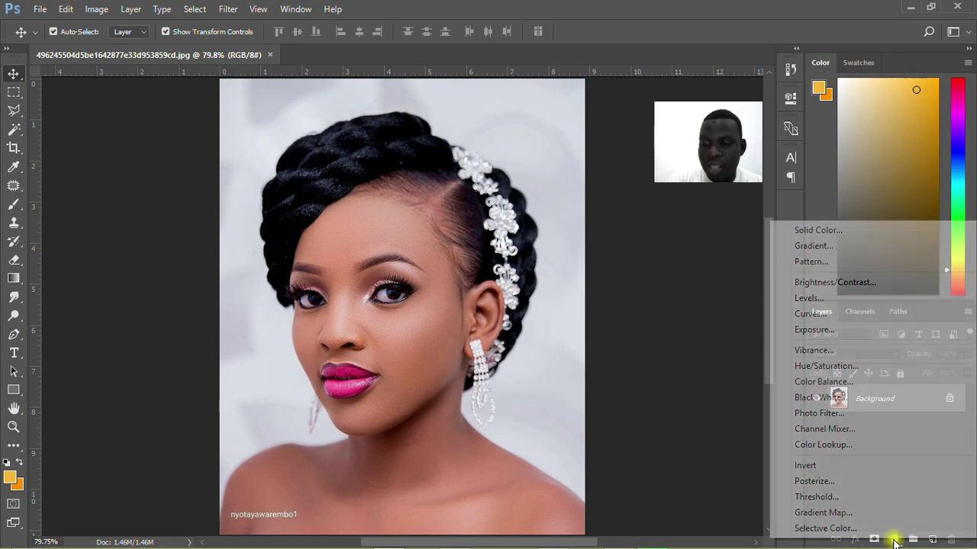
{"action": "left_click", "coordinate": [837, 513]}
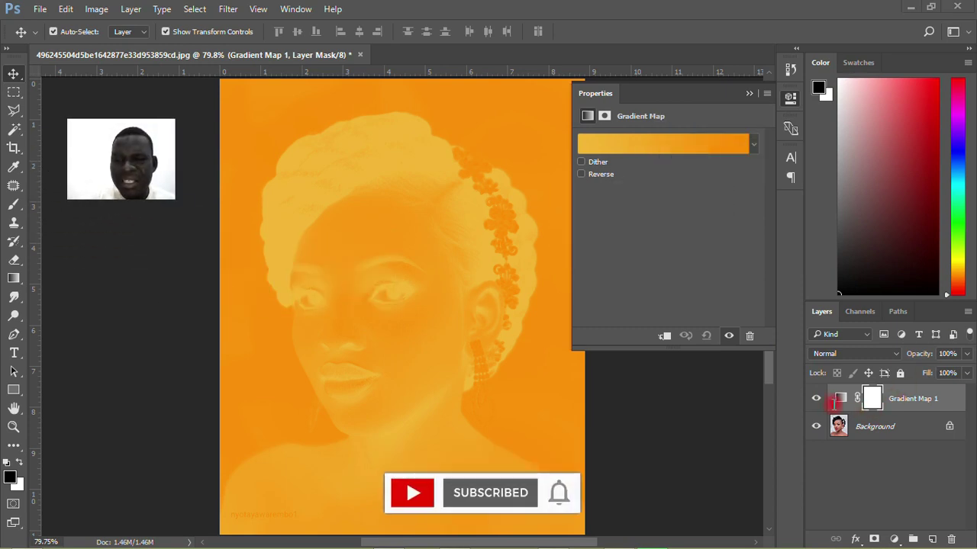
{"action": "left_click", "coordinate": [817, 399]}
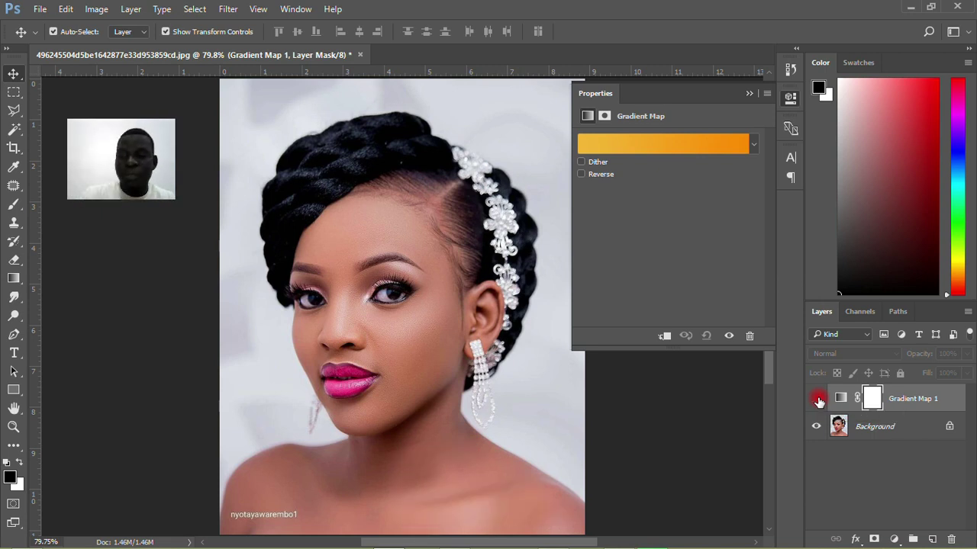
Toggle Gradient Map 1 on and off to compare, then open its Gradient Editor.
{"action": "left_click", "coordinate": [817, 399]}
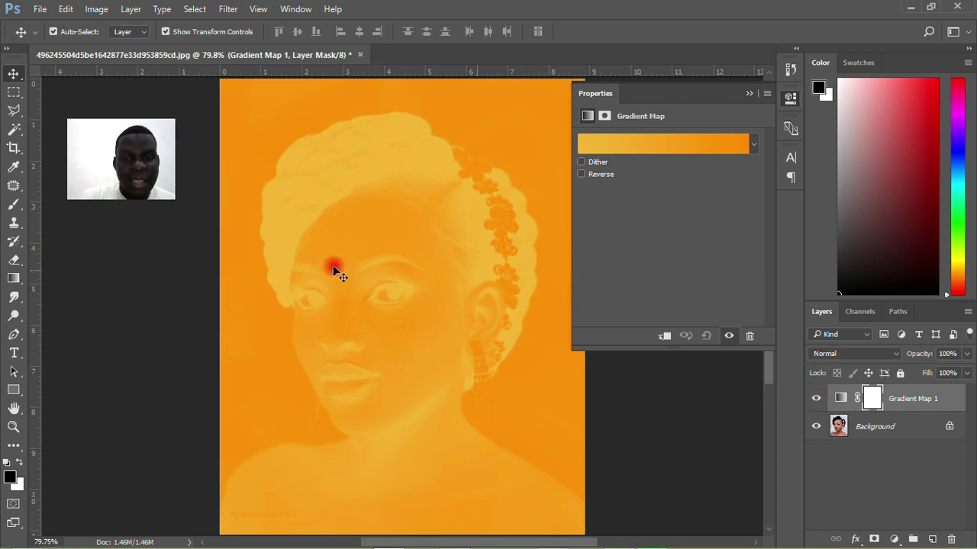
{"action": "left_click", "coordinate": [816, 398]}
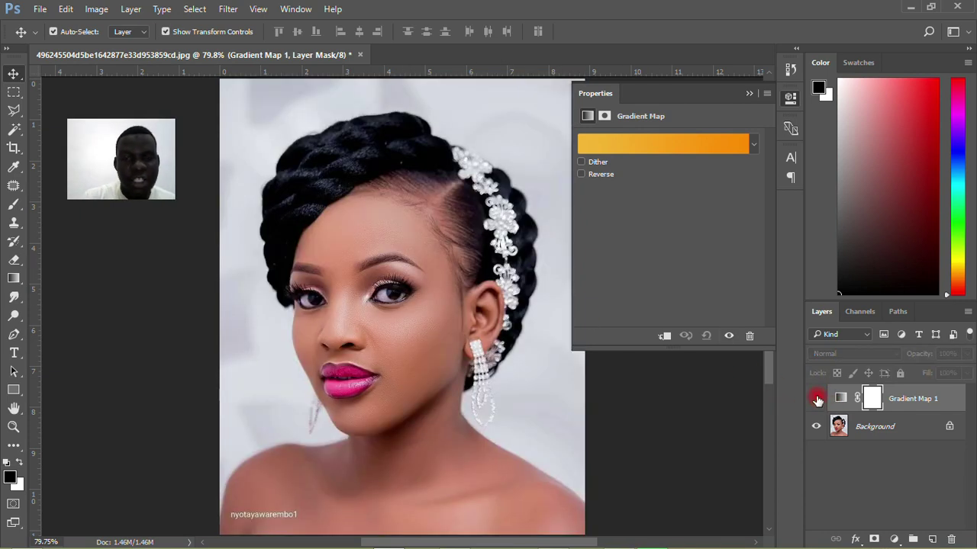
{"action": "left_click", "coordinate": [672, 145]}
{"action": "left_click_drag", "start_coordinate": [680, 83], "coordinate": [699, 59]}
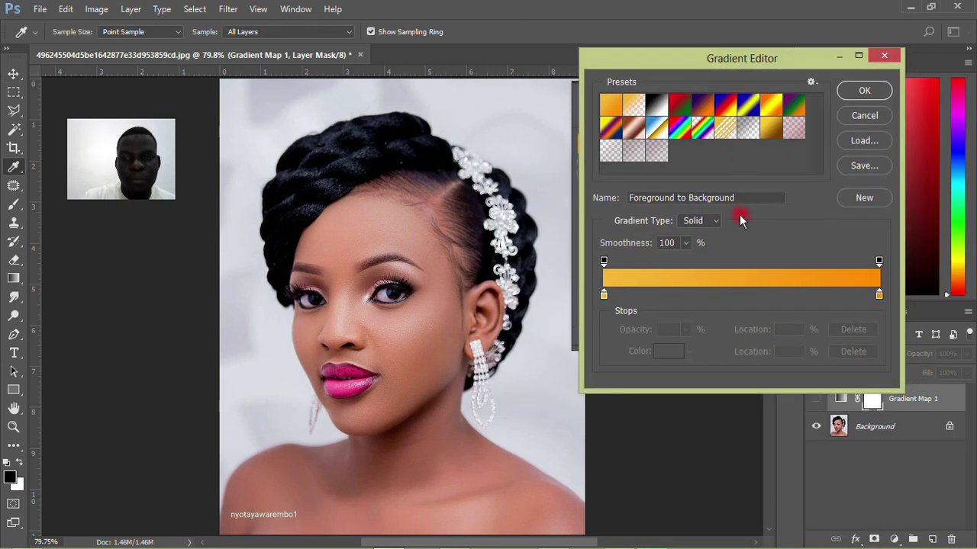
{"action": "left_click", "coordinate": [743, 293]}
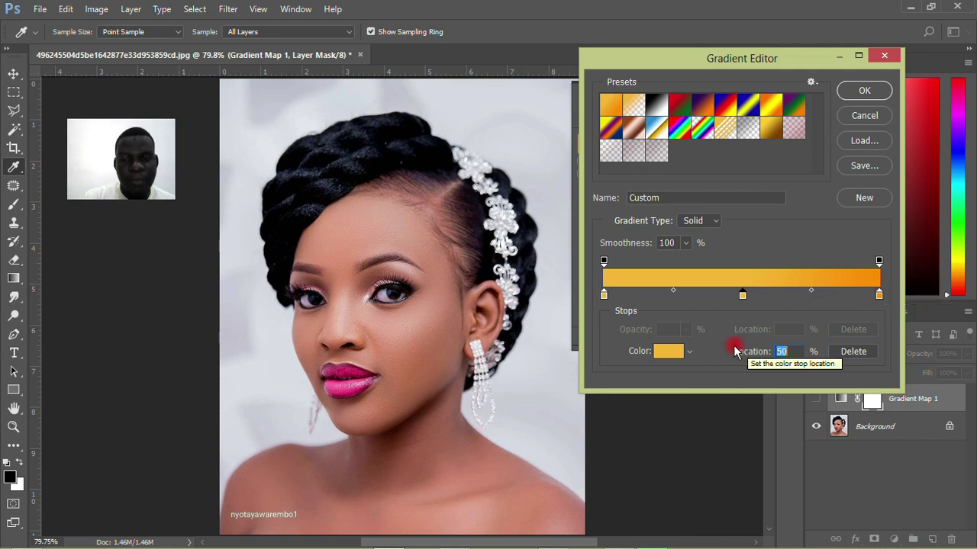
{"action": "double_click", "coordinate": [605, 294]}
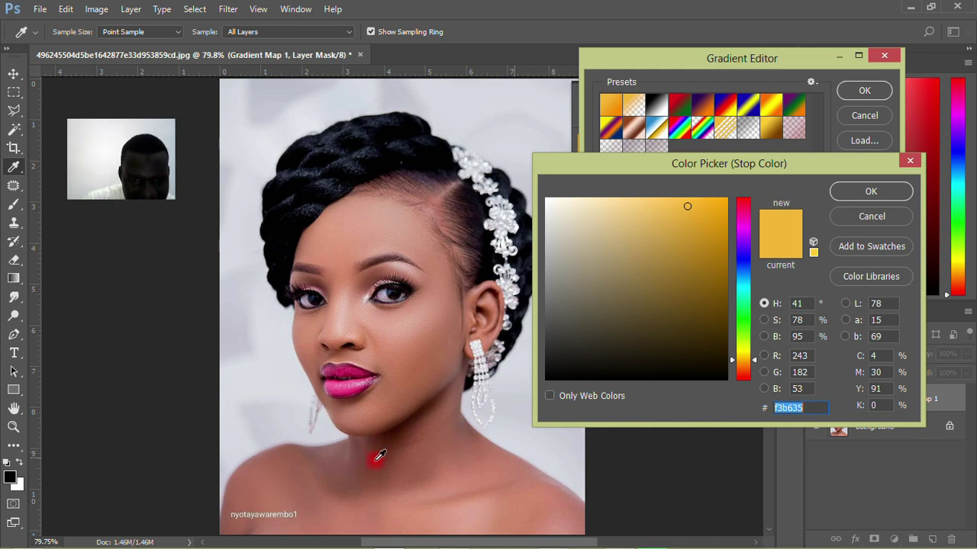
{"action": "type", "text": "ffffff"}
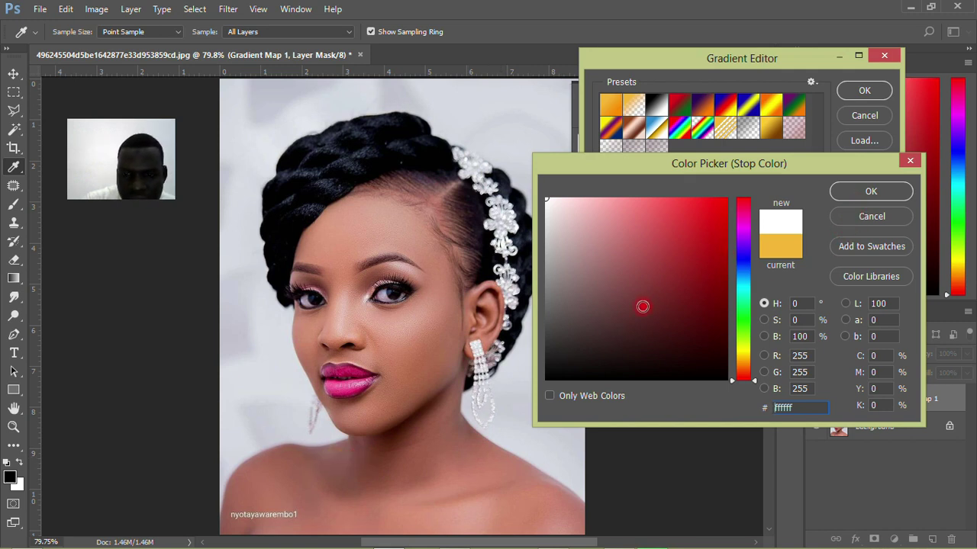
{"action": "left_click", "coordinate": [849, 217]}
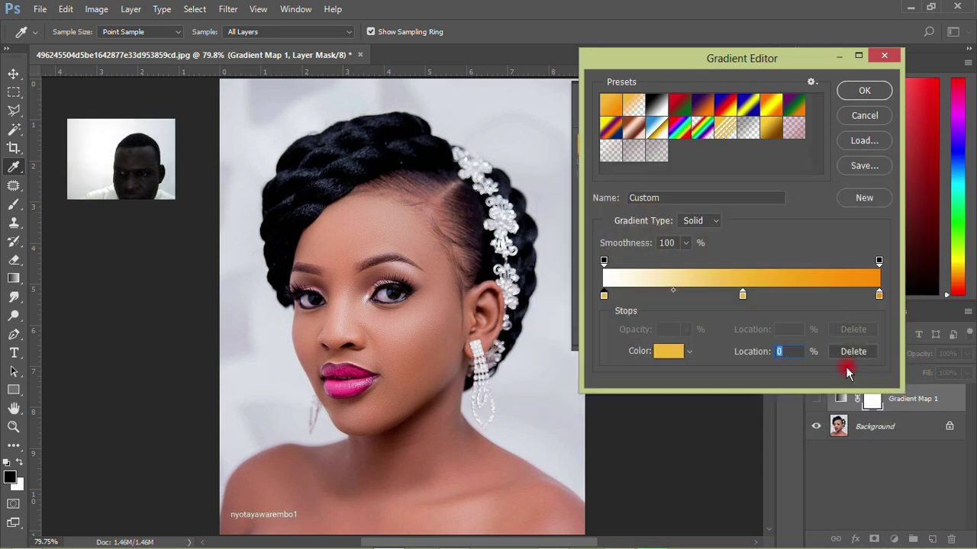
{"action": "left_click", "coordinate": [881, 58]}
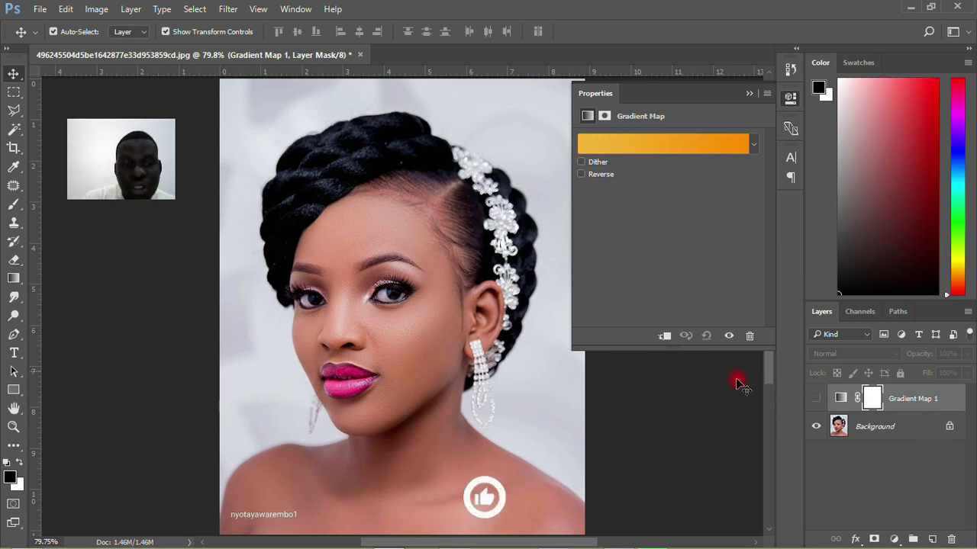
{"action": "left_click", "coordinate": [841, 399]}
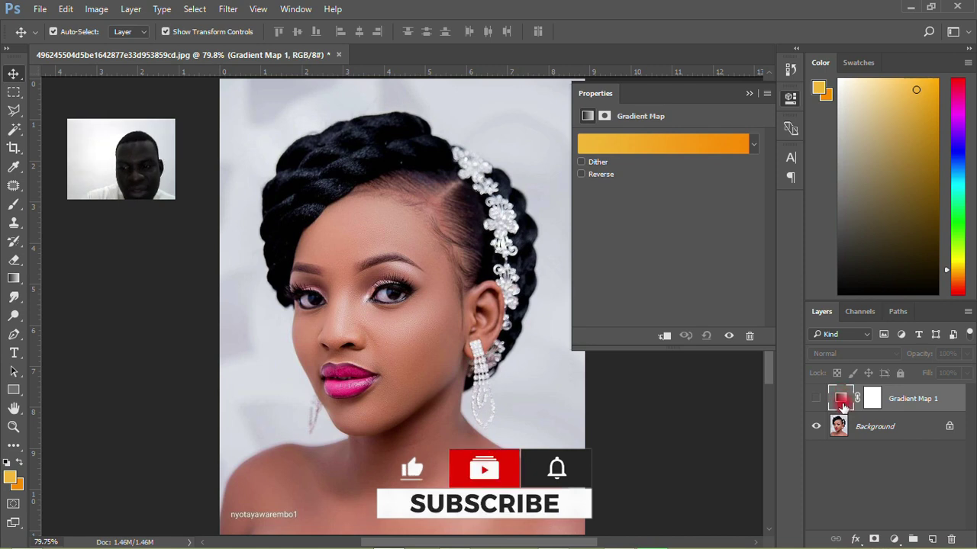
Add a middle stop at 50% and set the left stop to dark brown sampled from the neck.
{"action": "left_click", "coordinate": [679, 145]}
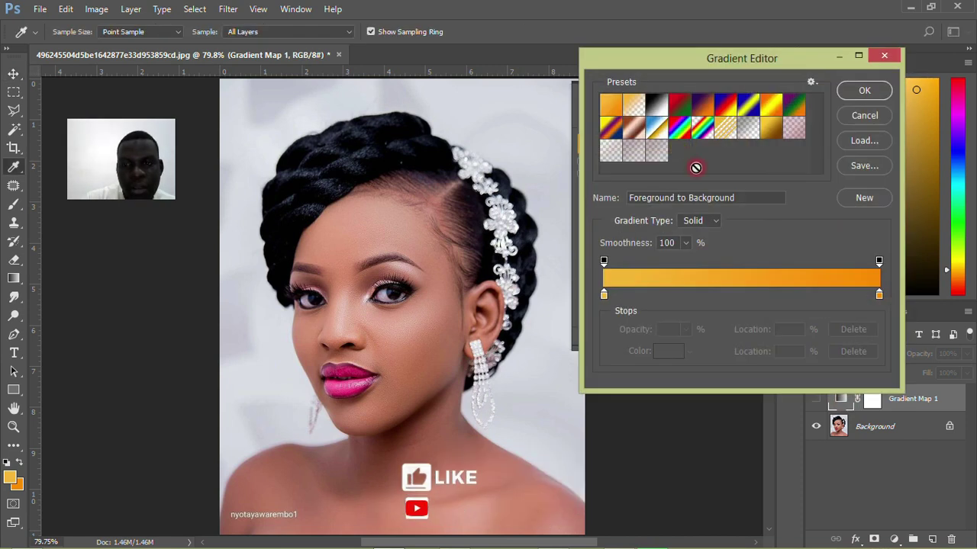
{"action": "left_click", "coordinate": [742, 295]}
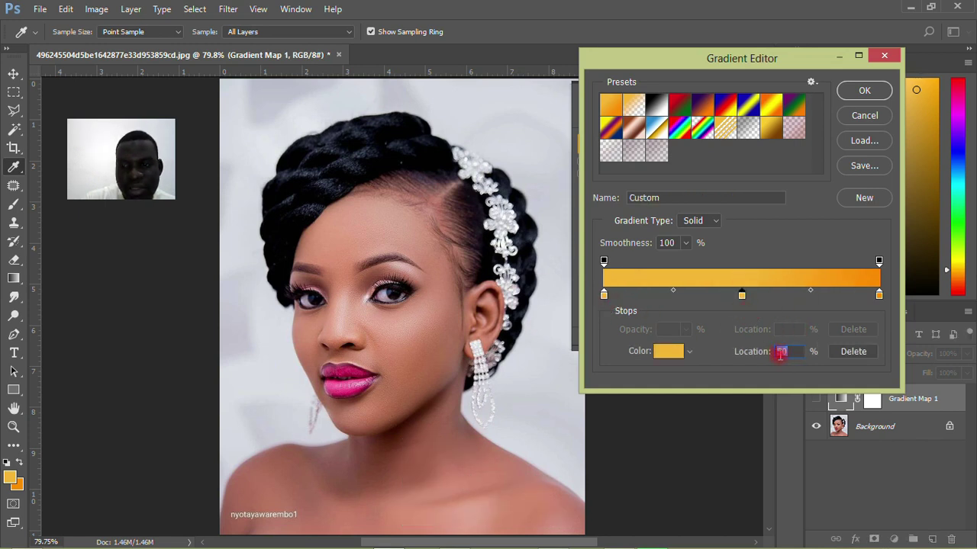
{"action": "double_click", "coordinate": [605, 297]}
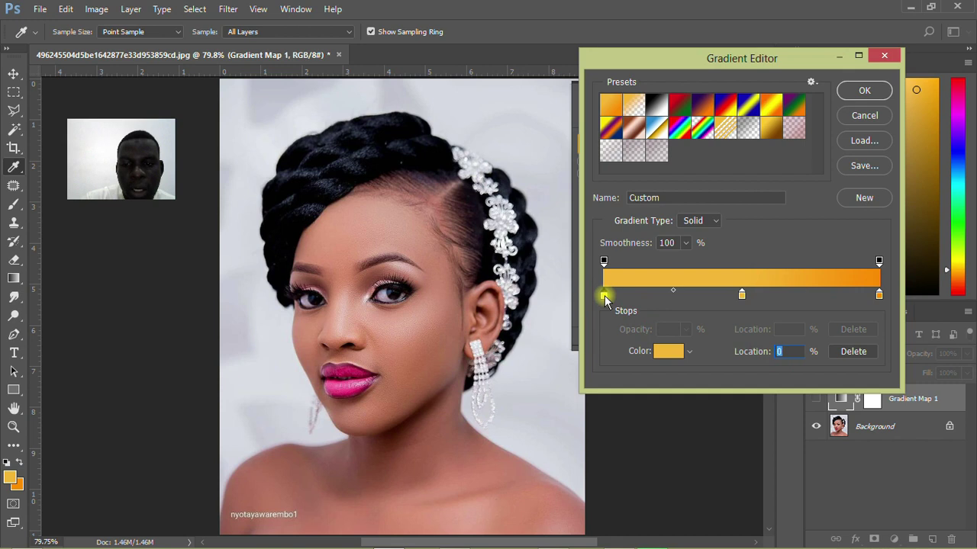
{"action": "left_click", "coordinate": [351, 457]}
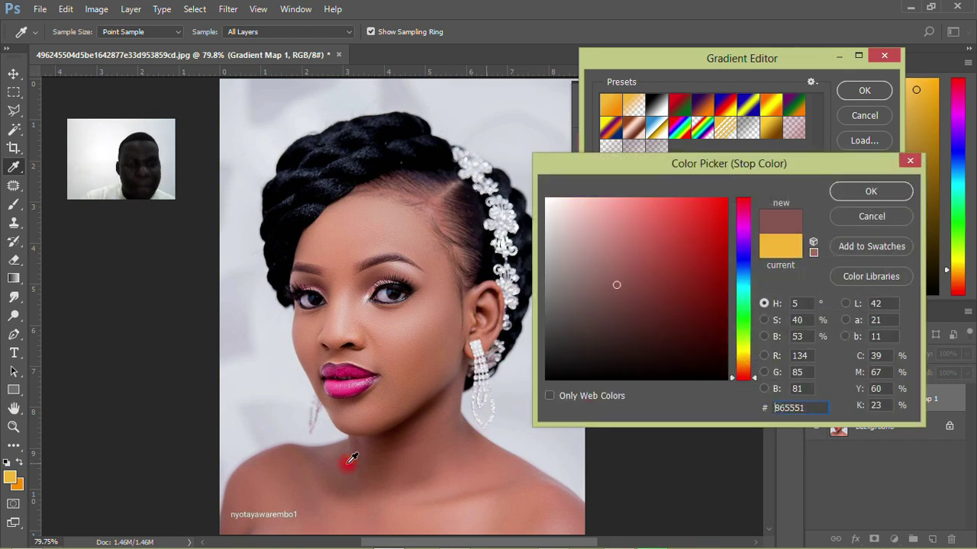
{"action": "left_click_drag", "start_coordinate": [373, 440], "coordinate": [364, 462]}
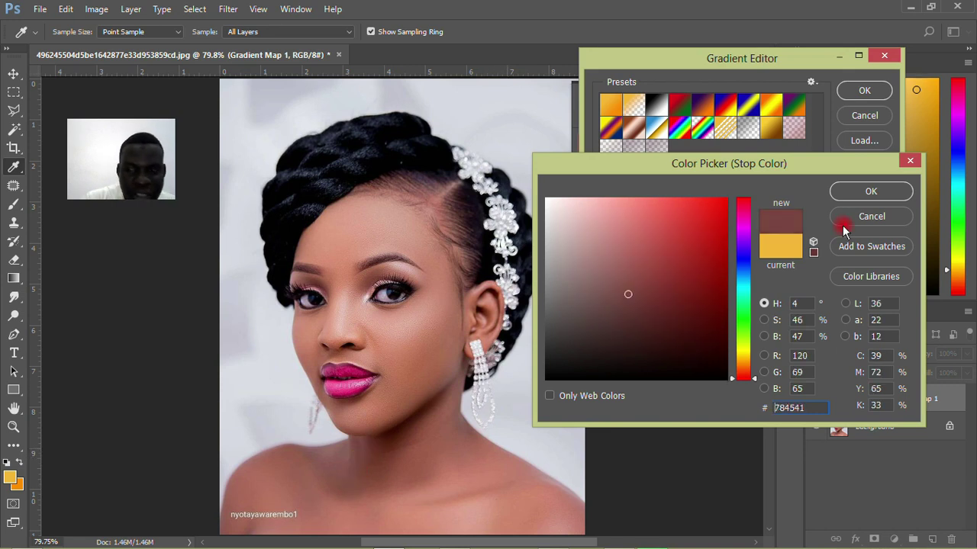
{"action": "left_click", "coordinate": [854, 190]}
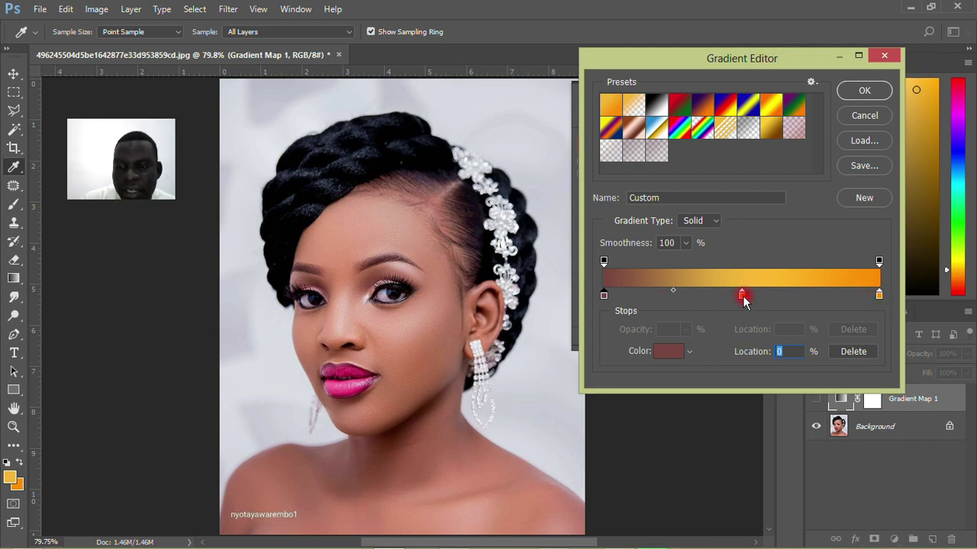
Set the right stop to pink from the face and the middle stop to sampled skin tone.
{"action": "double_click", "coordinate": [880, 295]}
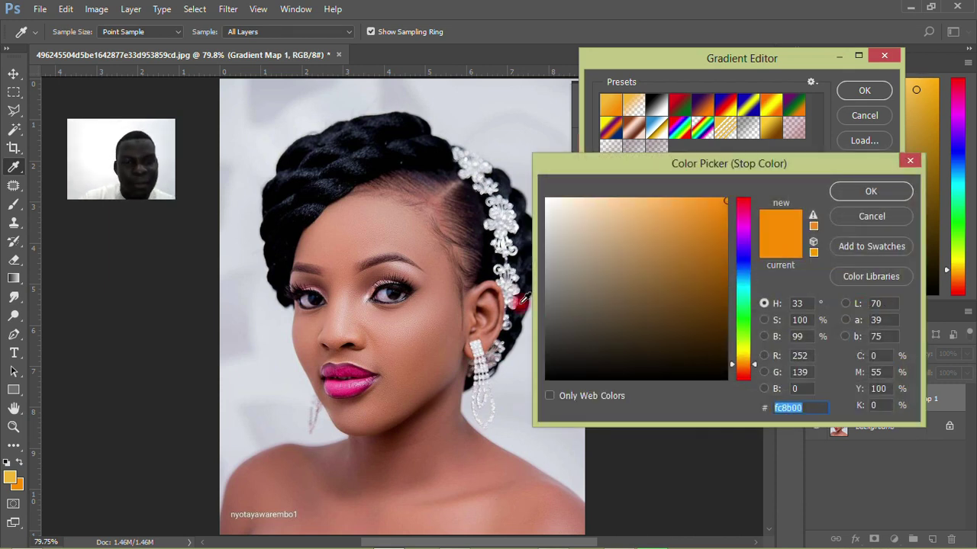
{"action": "left_click", "coordinate": [344, 301]}
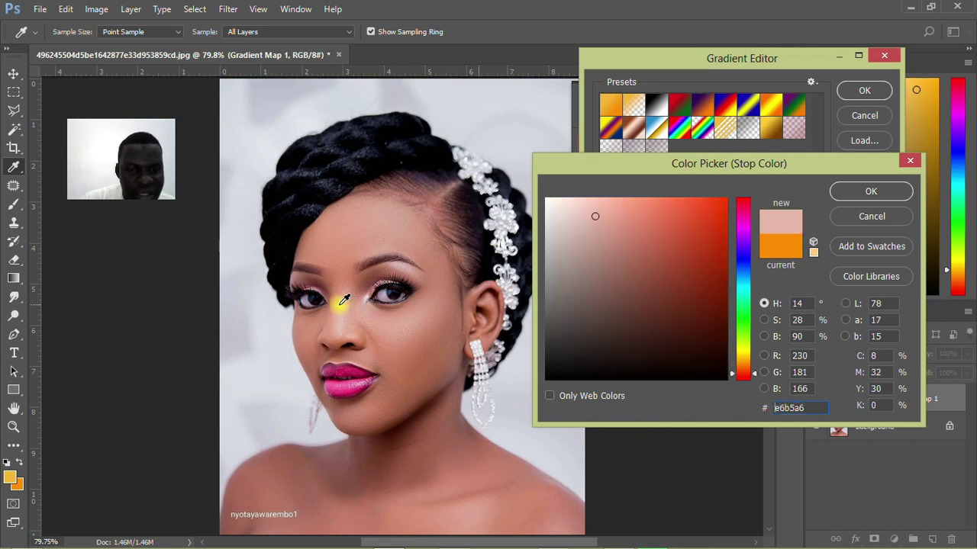
{"action": "left_click", "coordinate": [852, 188]}
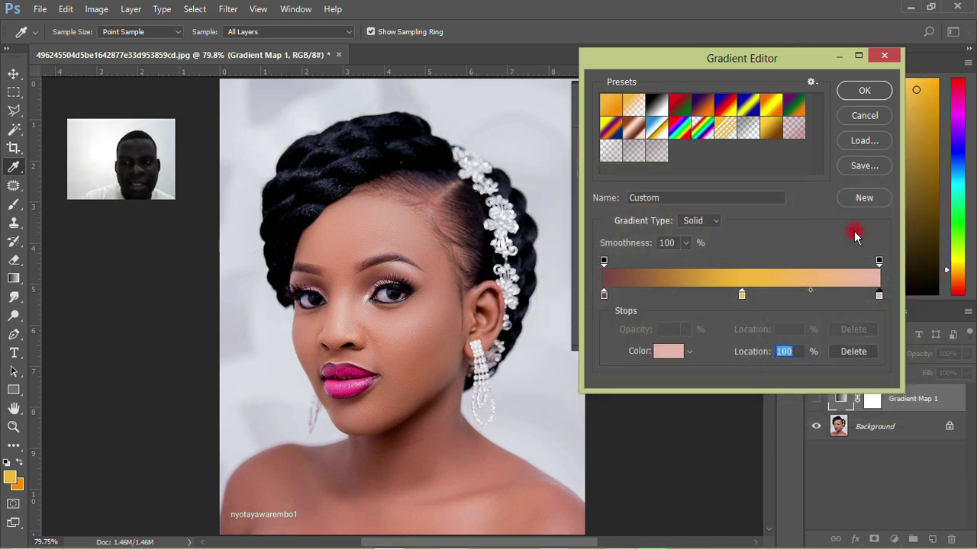
{"action": "double_click", "coordinate": [741, 294]}
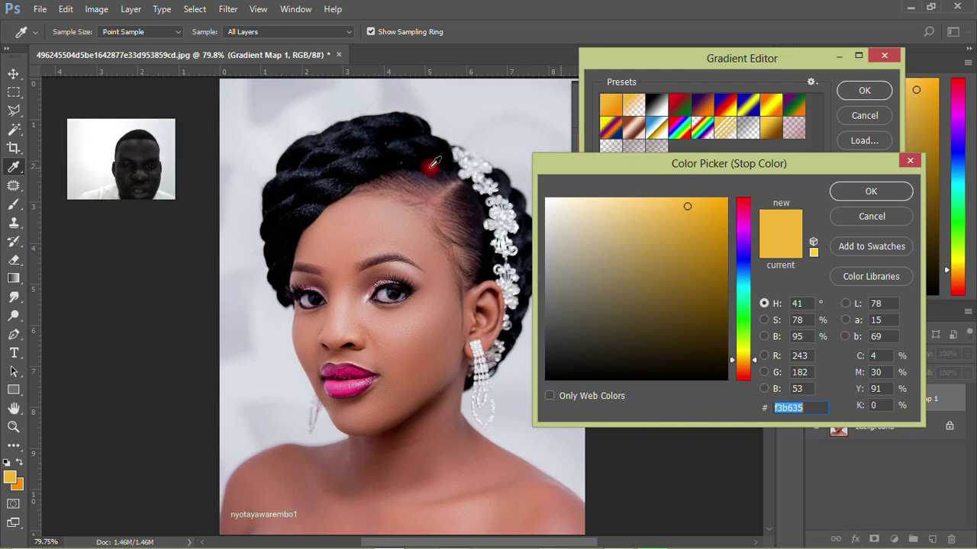
{"action": "left_click", "coordinate": [493, 468]}
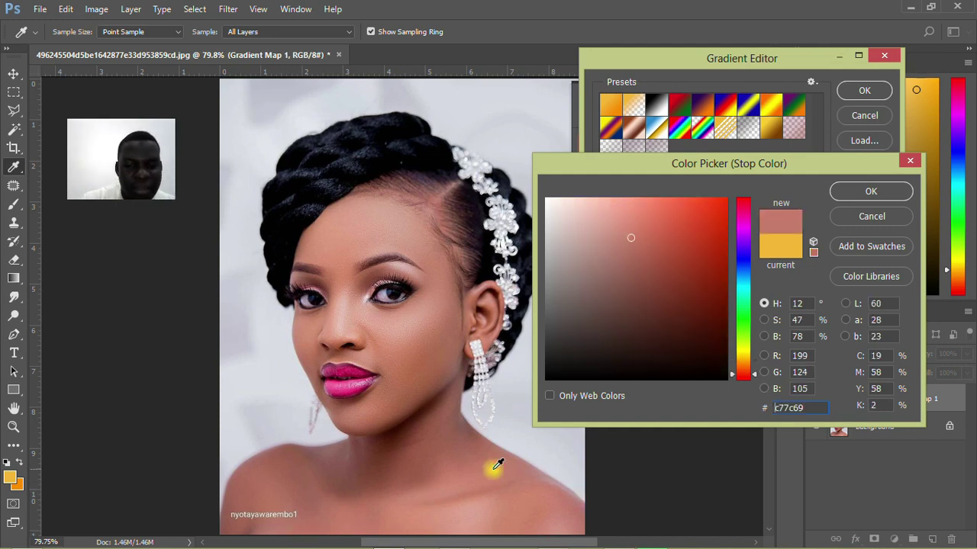
{"action": "left_click", "coordinate": [871, 191]}
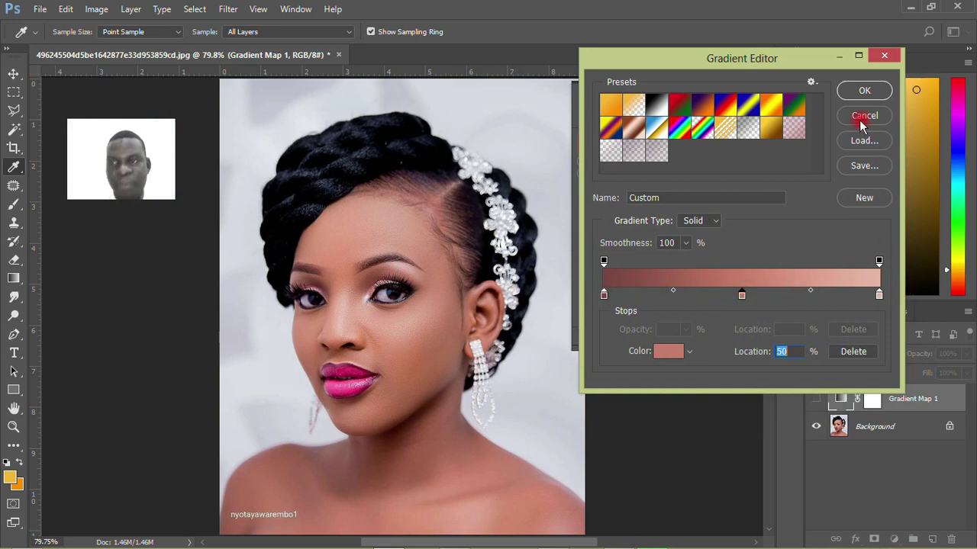
{"action": "left_click", "coordinate": [863, 91]}
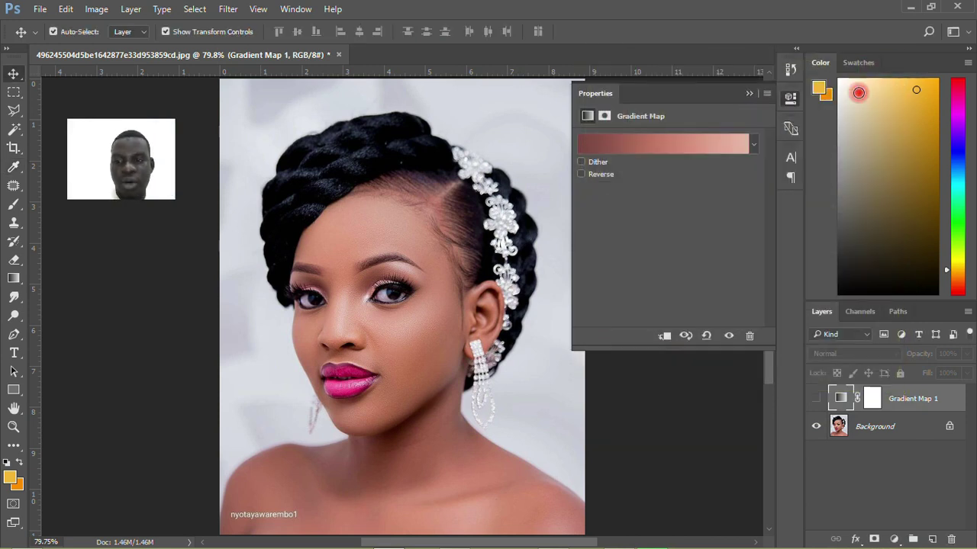
Show Gradient Map 1 and set its blend mode to Soft Light.
{"action": "left_click", "coordinate": [816, 398]}
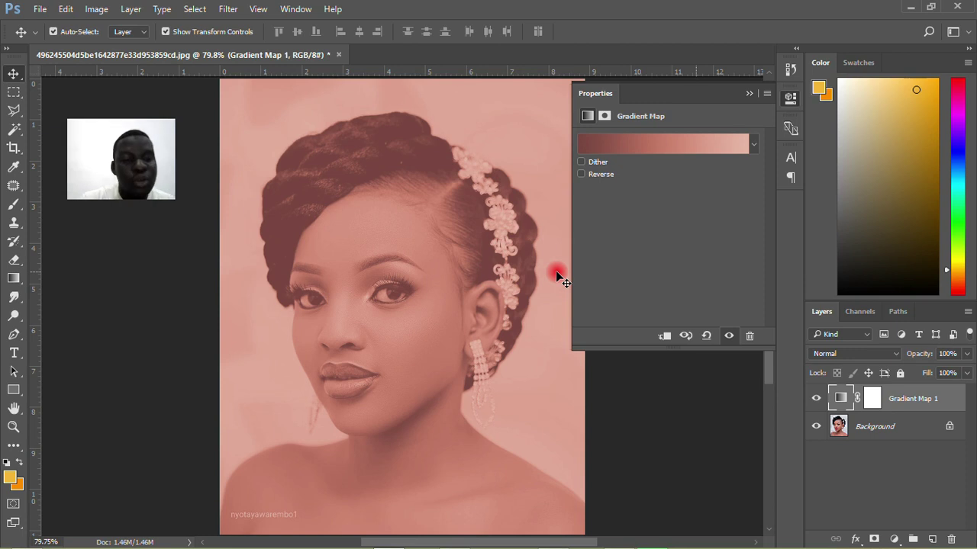
{"action": "left_click", "coordinate": [830, 354]}
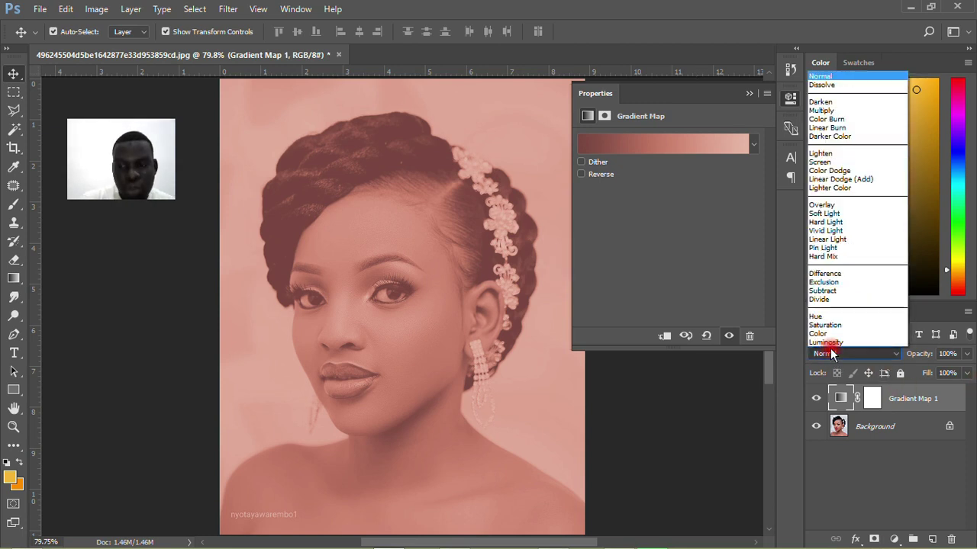
{"action": "left_click", "coordinate": [824, 213]}
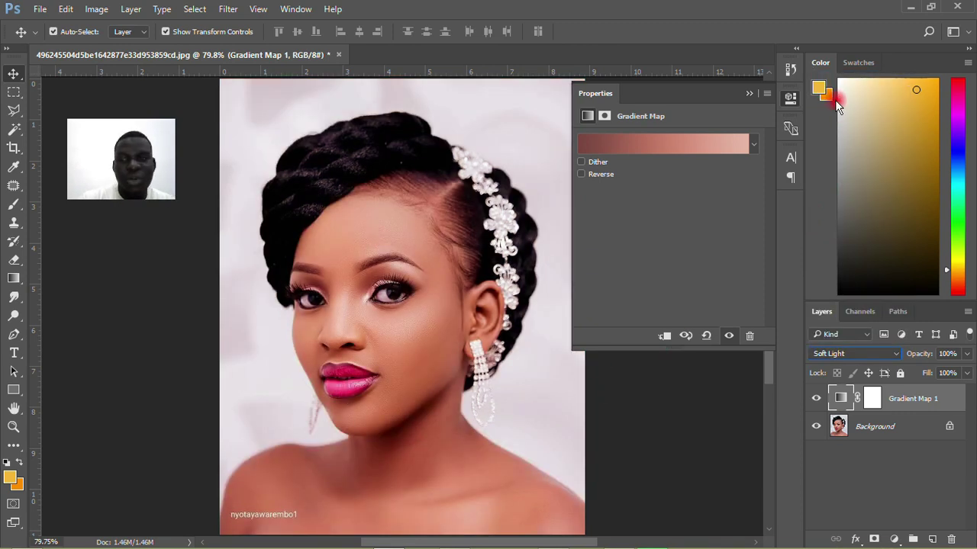
{"action": "left_click", "coordinate": [789, 100]}
{"action": "left_click", "coordinate": [431, 391]}
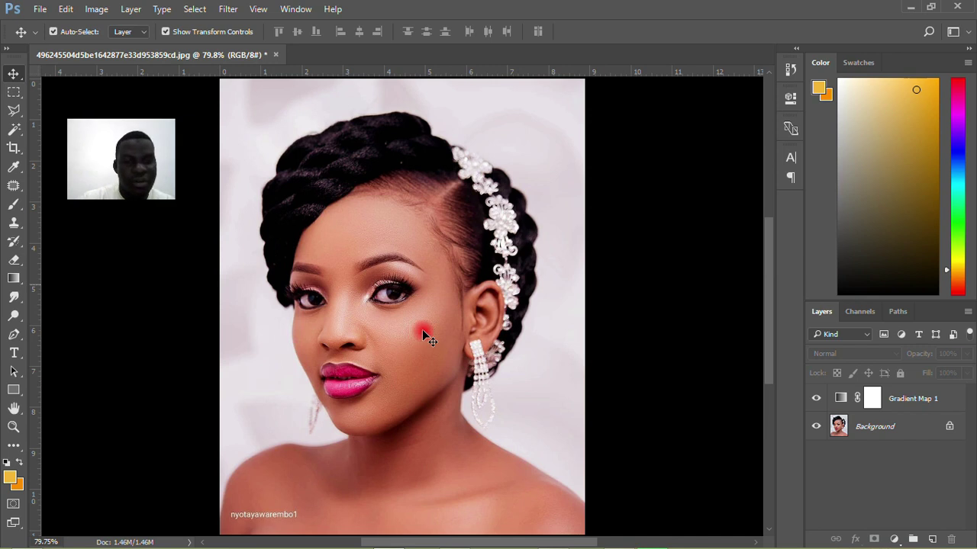
Lower Gradient Map 1's opacity, hide it, and add a second Gradient Map layer.
{"action": "left_click", "coordinate": [906, 400]}
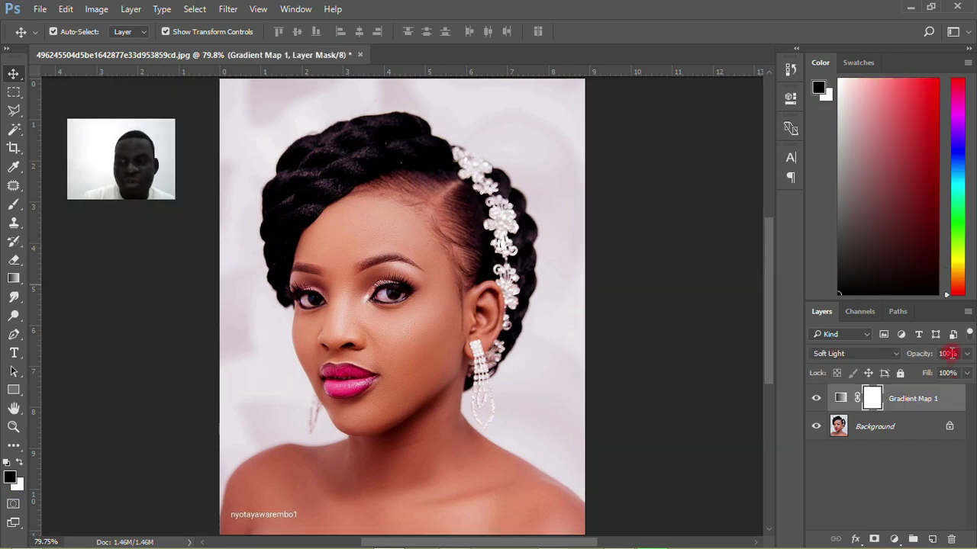
{"action": "type", "text": "89"}
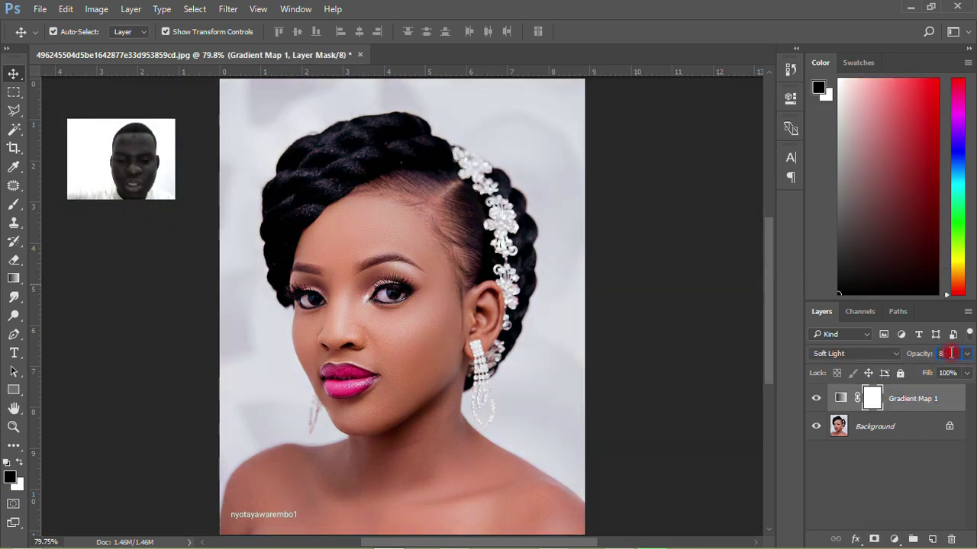
{"action": "left_click", "coordinate": [967, 354]}
{"action": "left_click_drag", "start_coordinate": [959, 372], "coordinate": [924, 374]}
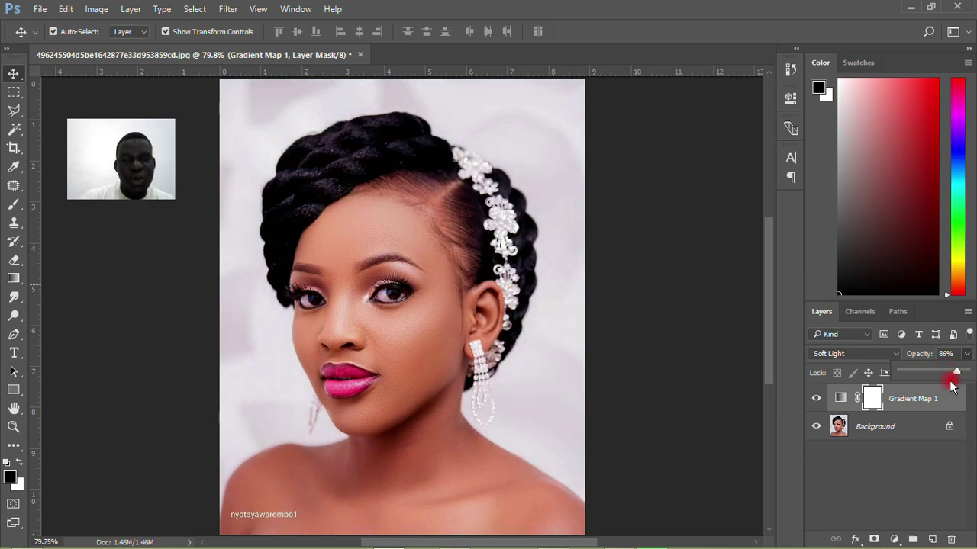
{"action": "left_click", "coordinate": [656, 312]}
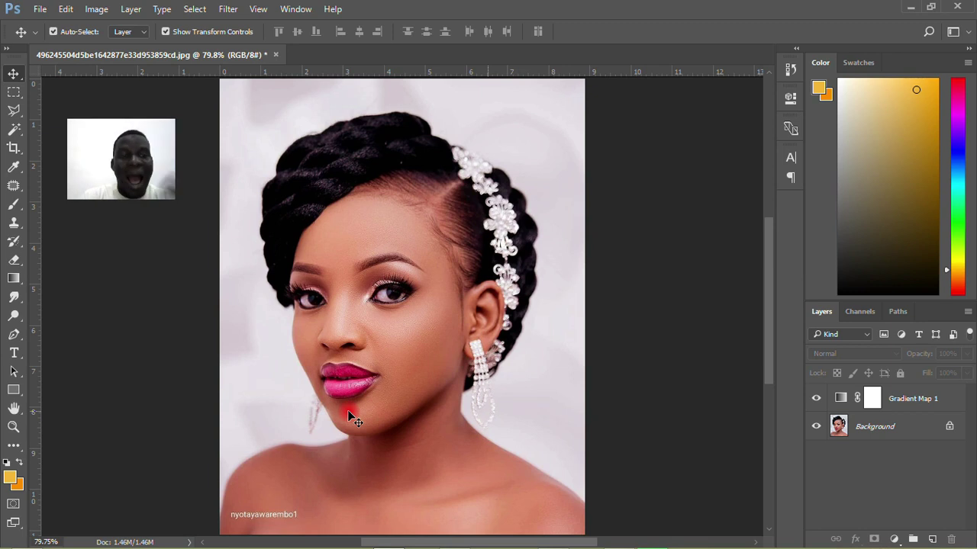
{"action": "left_click", "coordinate": [815, 400]}
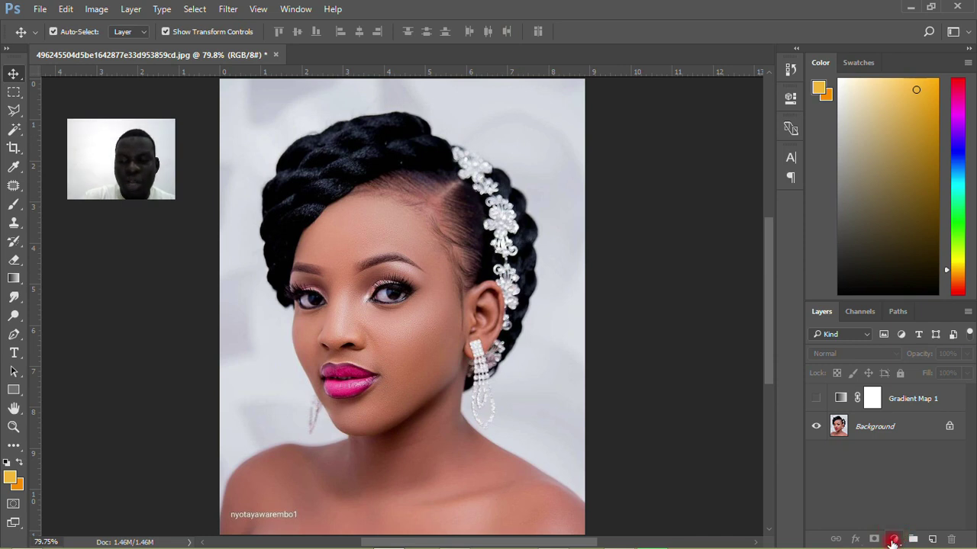
{"action": "left_click", "coordinate": [894, 540]}
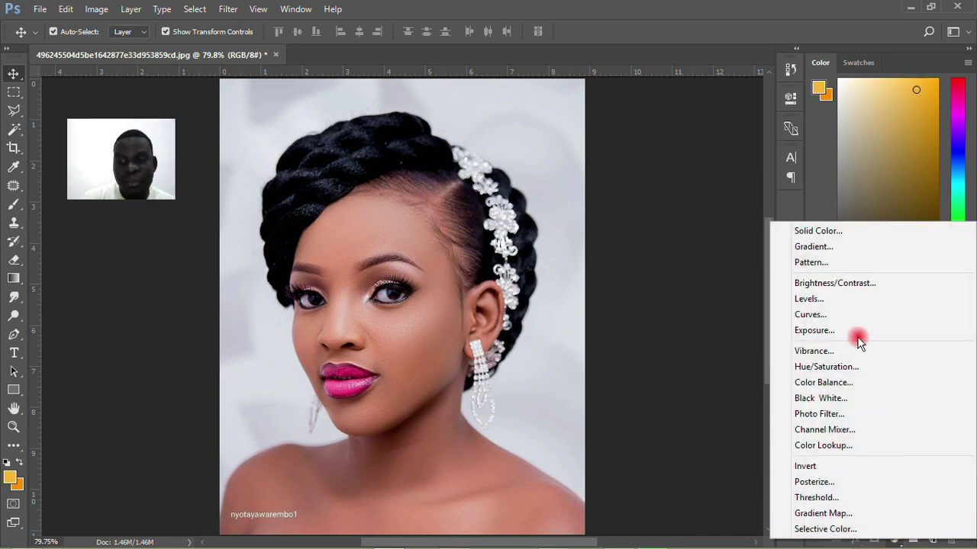
{"action": "left_click", "coordinate": [823, 513]}
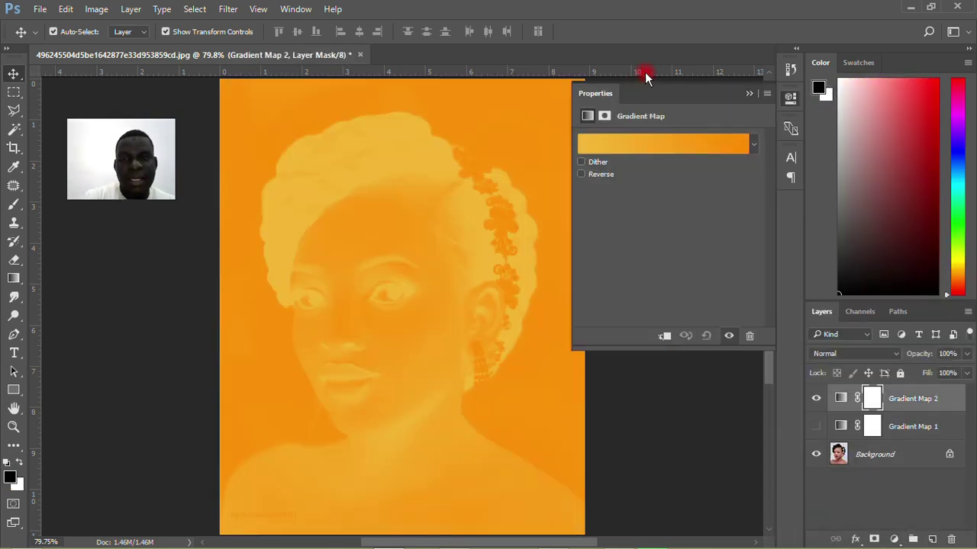
Preview Red, Green and Blue, Yellow, Blue presets, then apply Violet, Orange to Gradient Map 2.
{"action": "left_click", "coordinate": [668, 143]}
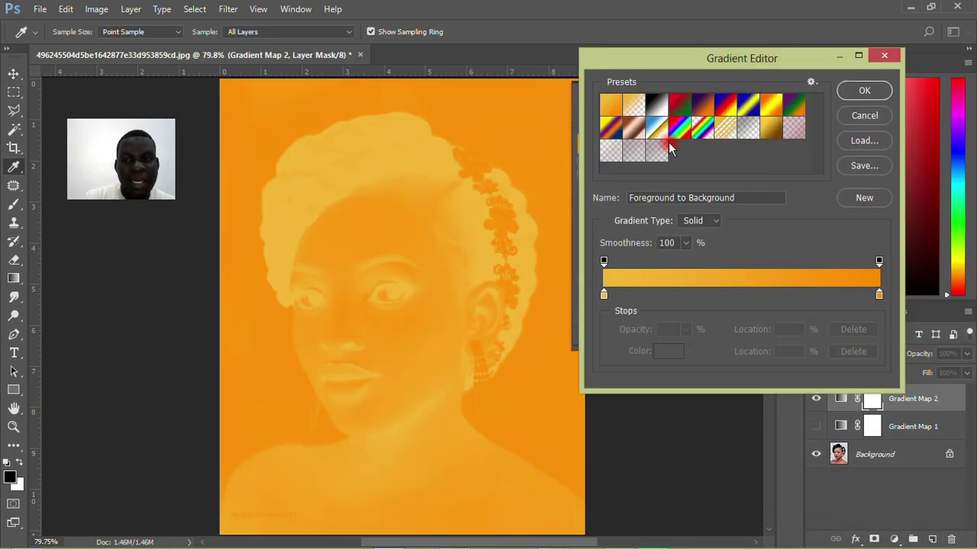
{"action": "left_click", "coordinate": [709, 106]}
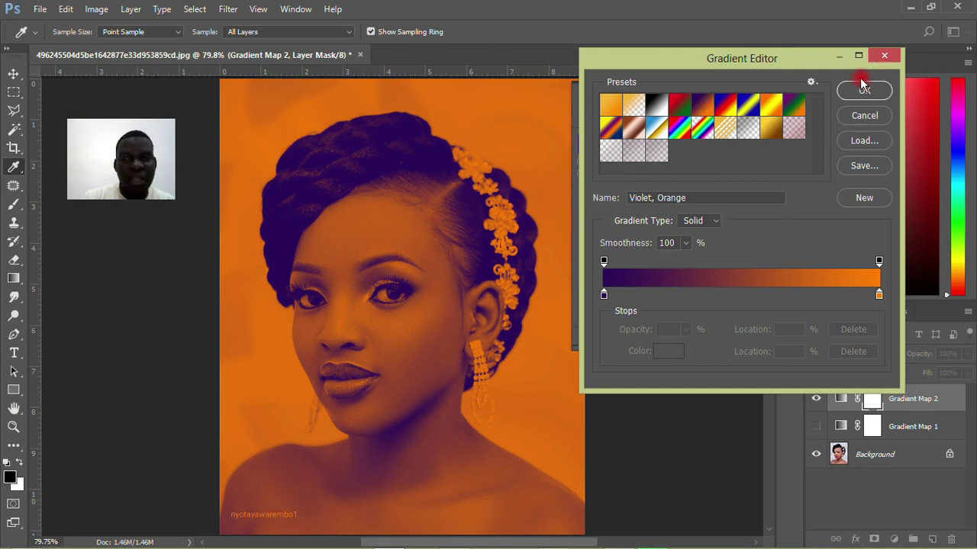
{"action": "left_click", "coordinate": [681, 104]}
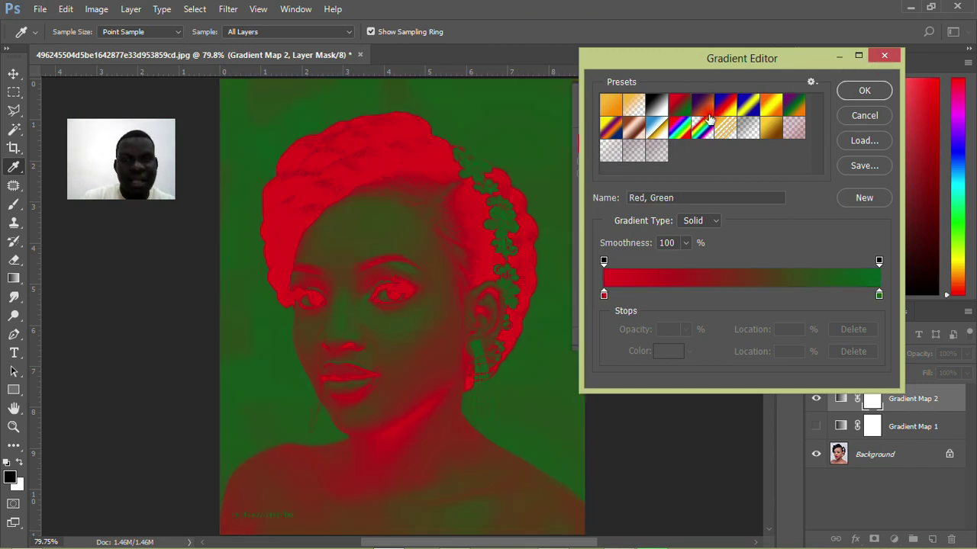
{"action": "left_click", "coordinate": [707, 109]}
{"action": "left_click", "coordinate": [725, 105]}
{"action": "left_click", "coordinate": [749, 106]}
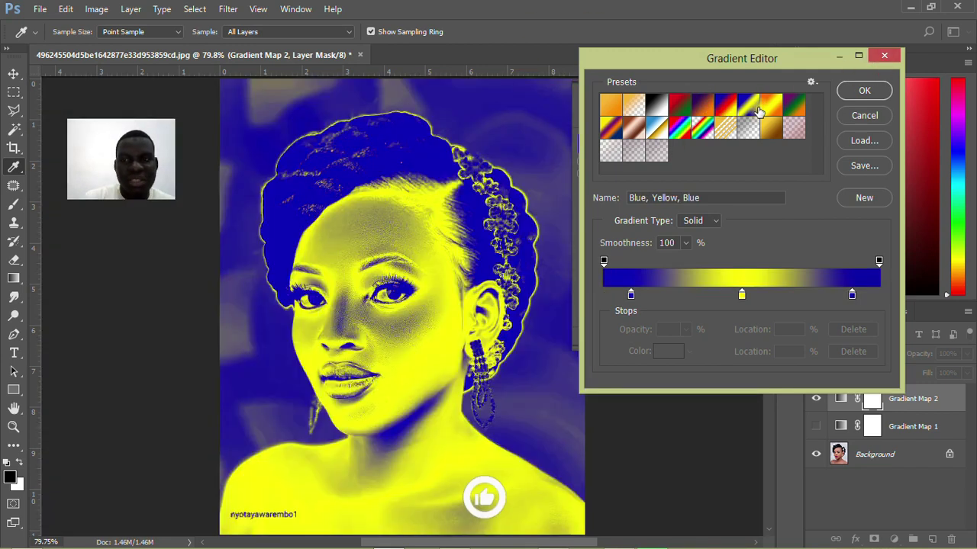
{"action": "left_click", "coordinate": [708, 107]}
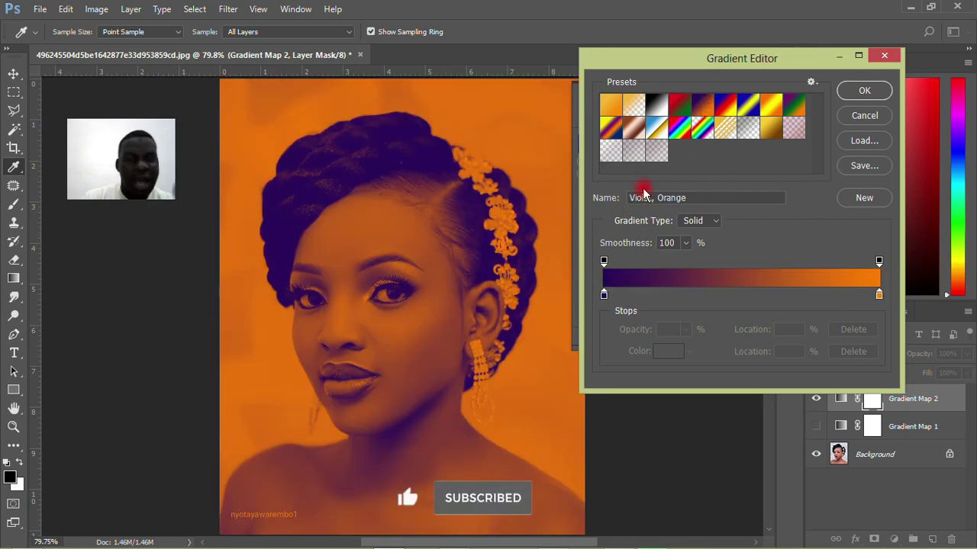
{"action": "left_click", "coordinate": [870, 93]}
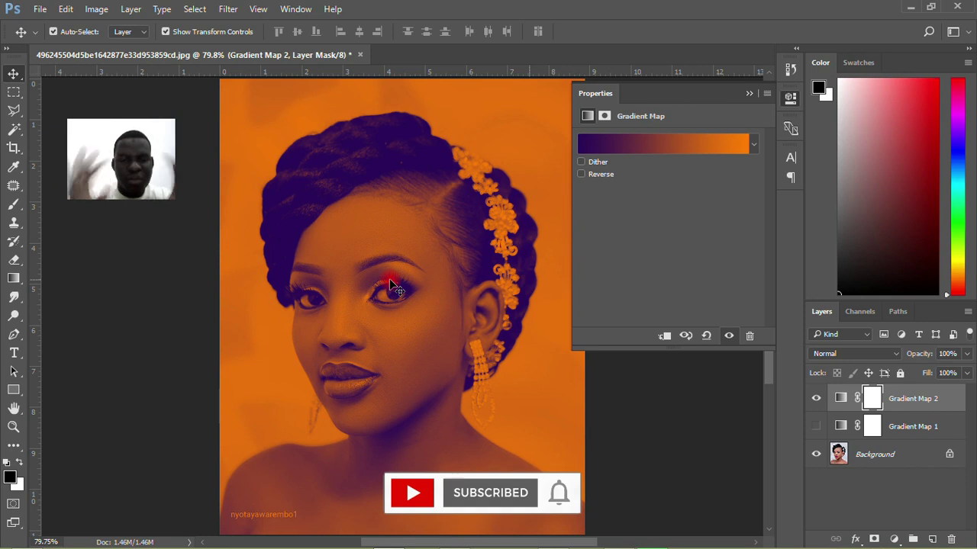
Set Gradient Map 2 to Soft Light blending and lower its opacity to about 57%.
{"action": "left_click", "coordinate": [847, 354]}
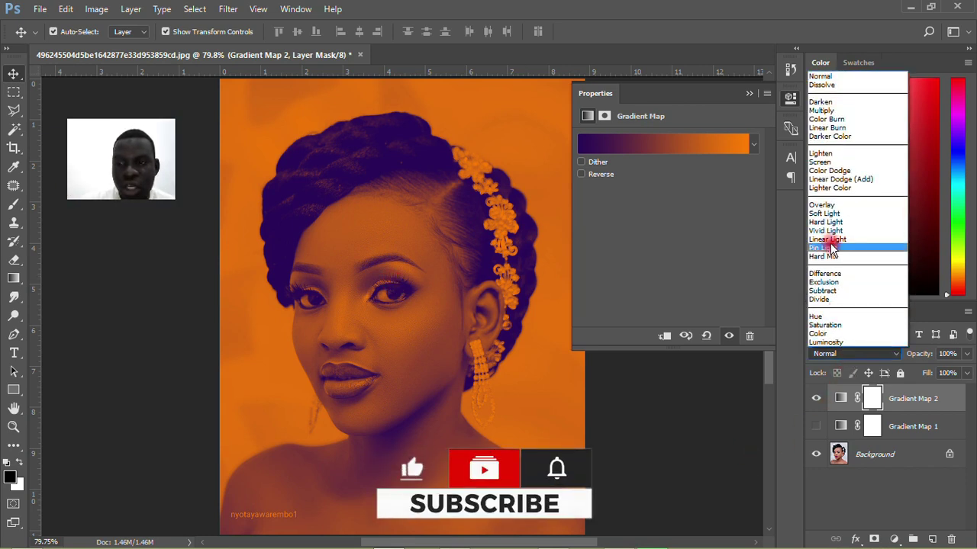
{"action": "left_click", "coordinate": [819, 215]}
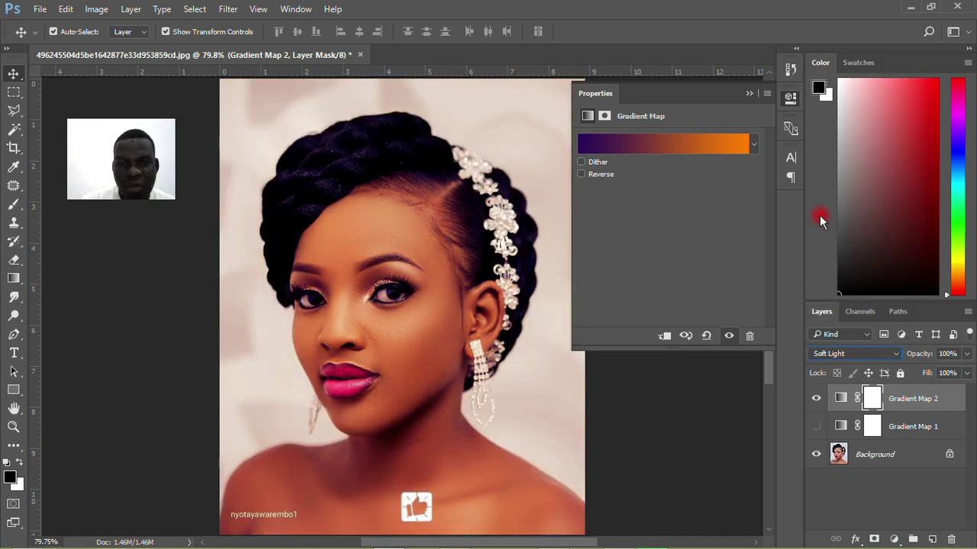
{"action": "left_click", "coordinate": [788, 98]}
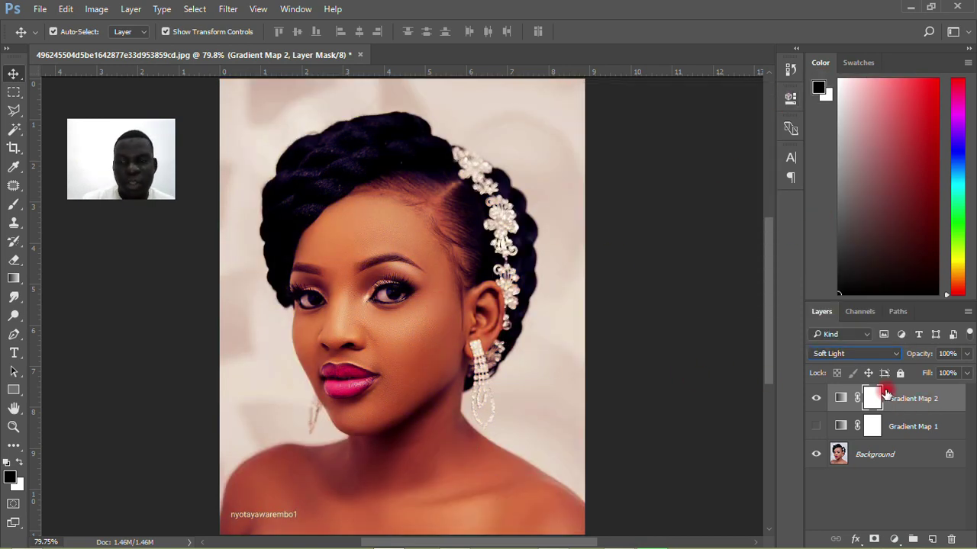
{"action": "left_click", "coordinate": [967, 355]}
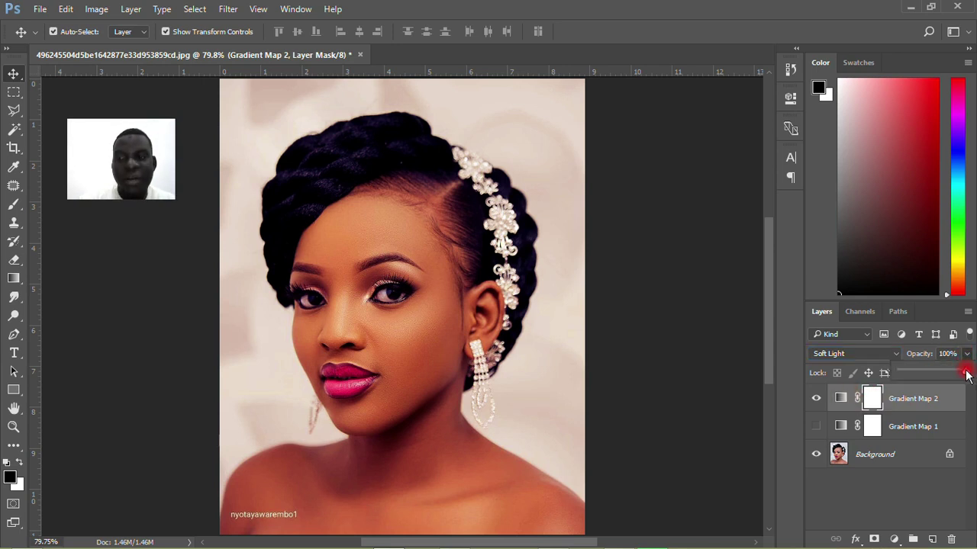
{"action": "left_click_drag", "start_coordinate": [966, 373], "coordinate": [939, 373]}
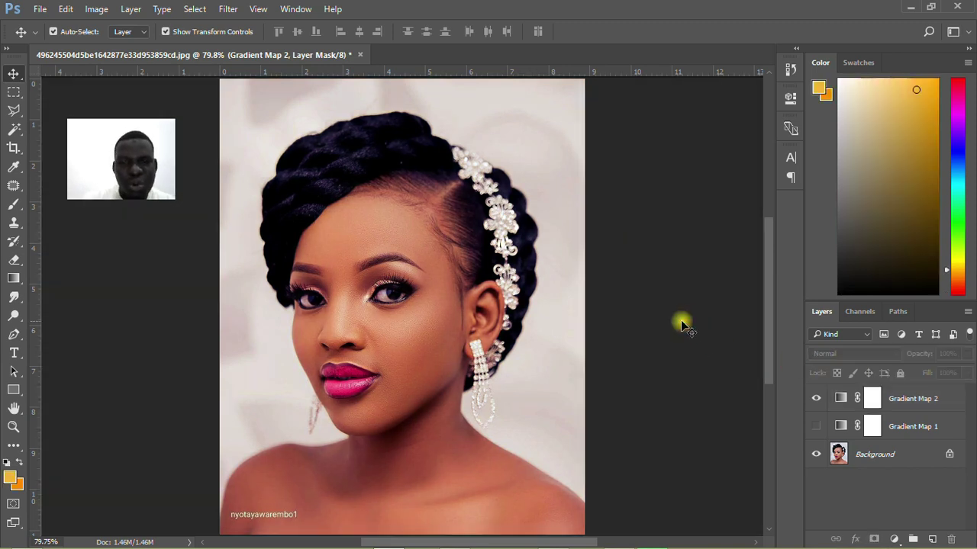
{"action": "scroll", "coordinate": [396, 317], "scroll_direction": "down", "scroll_amount": 3}
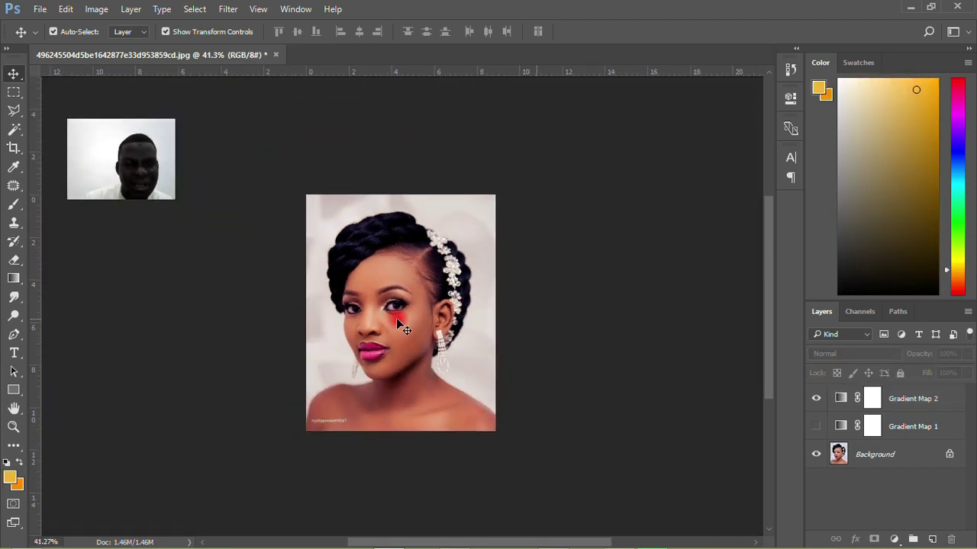
Toggle Gradient Map 2's visibility several times to compare the portrait before and after.
{"action": "scroll", "coordinate": [395, 317], "scroll_direction": "up", "scroll_amount": 3}
{"action": "scroll", "coordinate": [396, 319], "scroll_direction": "up", "scroll_amount": 5}
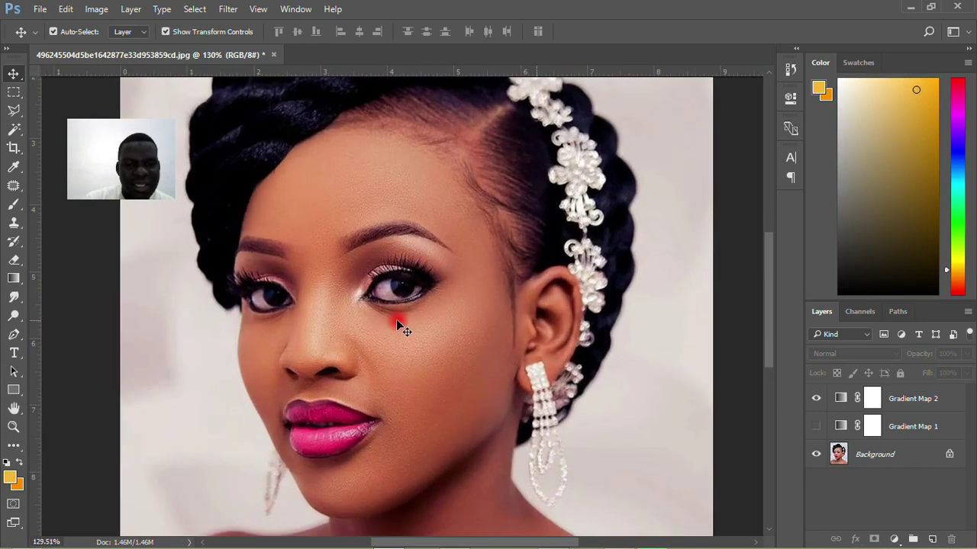
{"action": "left_click", "coordinate": [817, 402]}
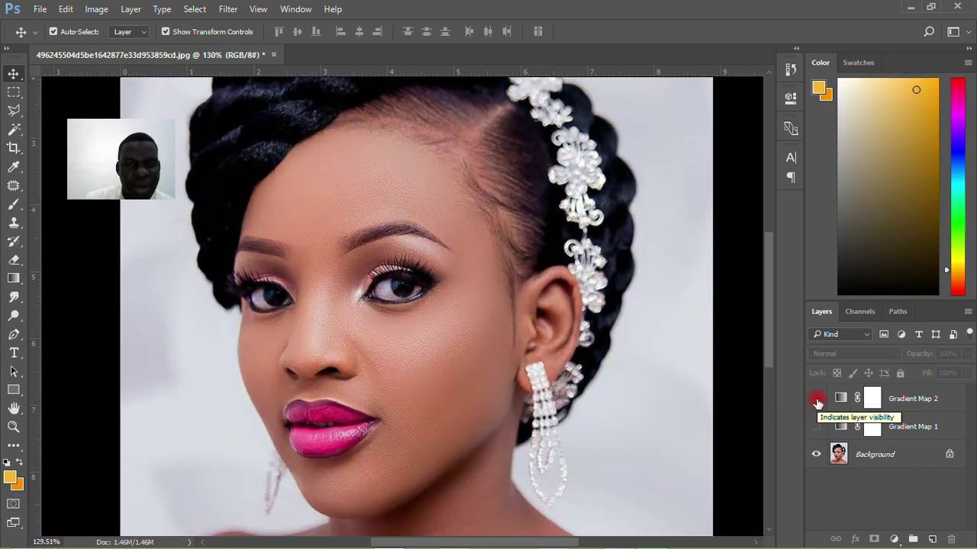
{"action": "left_click", "coordinate": [817, 402]}
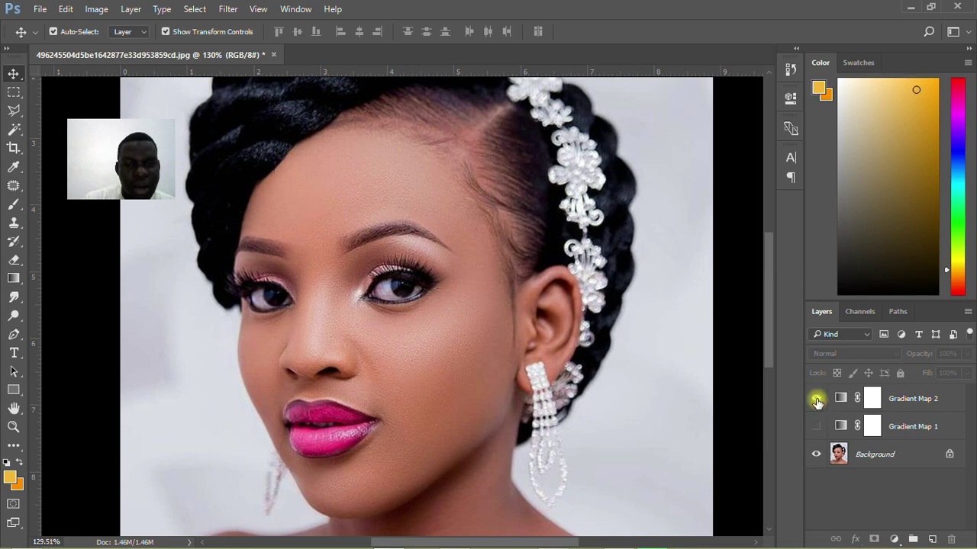
{"action": "left_click", "coordinate": [817, 402]}
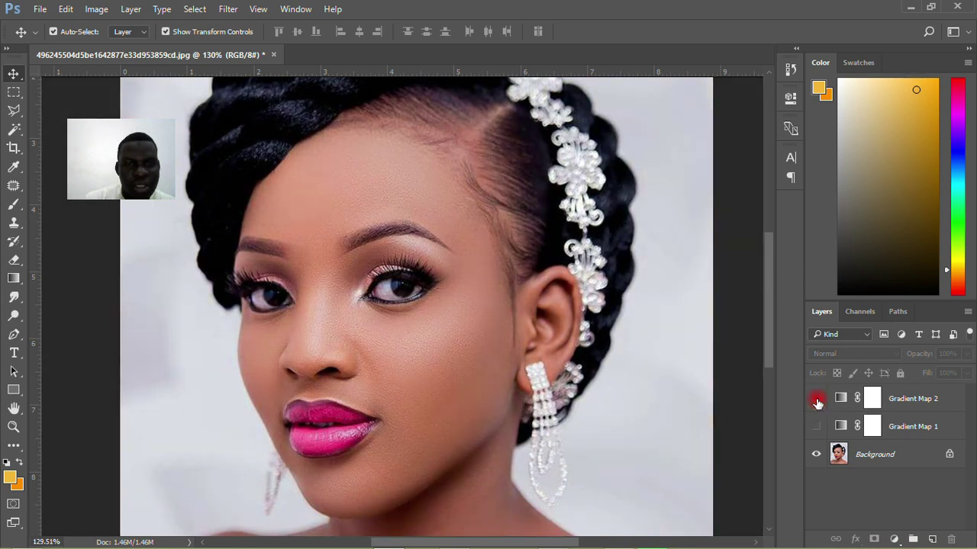
{"action": "left_click", "coordinate": [817, 402]}
{"action": "scroll", "coordinate": [367, 320], "scroll_direction": "down", "scroll_amount": 3}
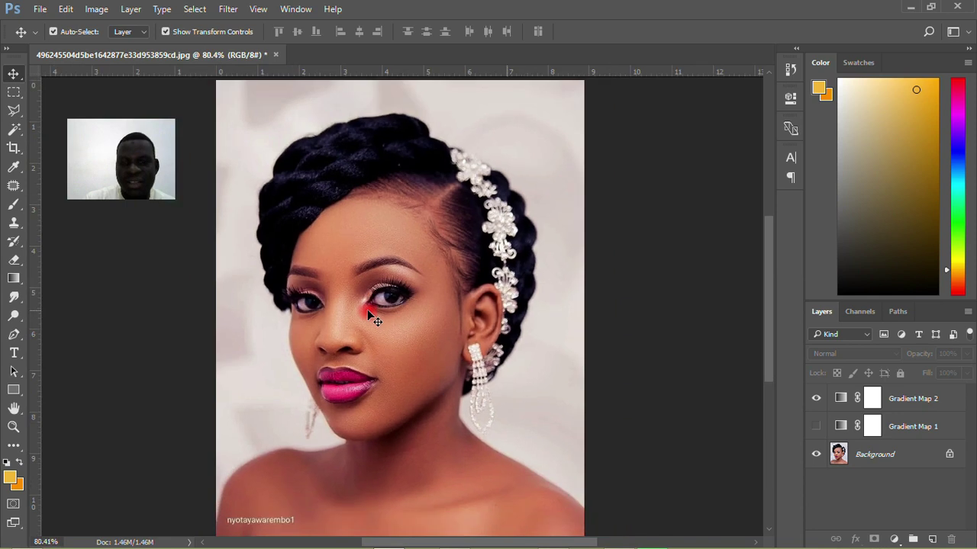
Save the portrait as a layered Photoshop PSD file and open Gradient Map 2's settings.
{"action": "left_click", "coordinate": [40, 8]}
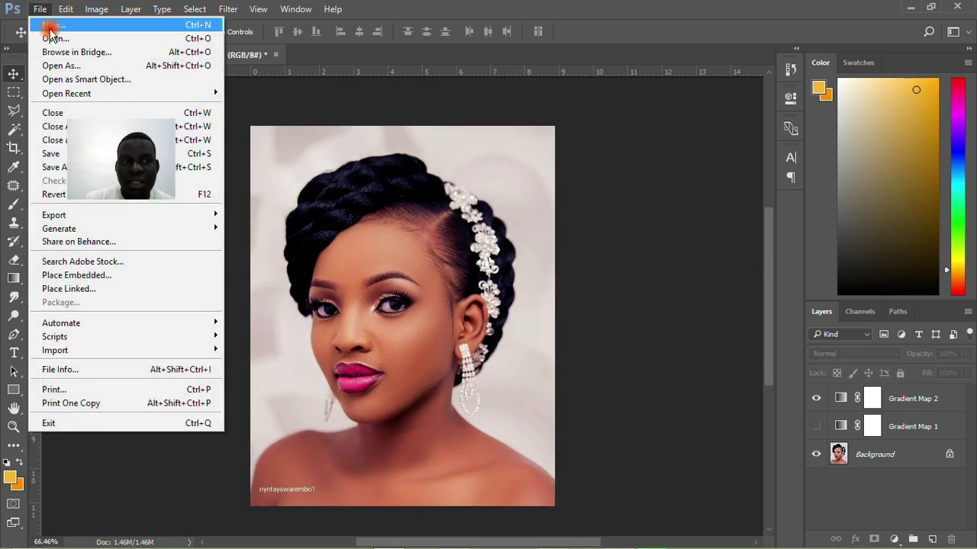
{"action": "left_click", "coordinate": [68, 153]}
{"action": "left_click", "coordinate": [355, 436]}
{"action": "left_click", "coordinate": [646, 157]}
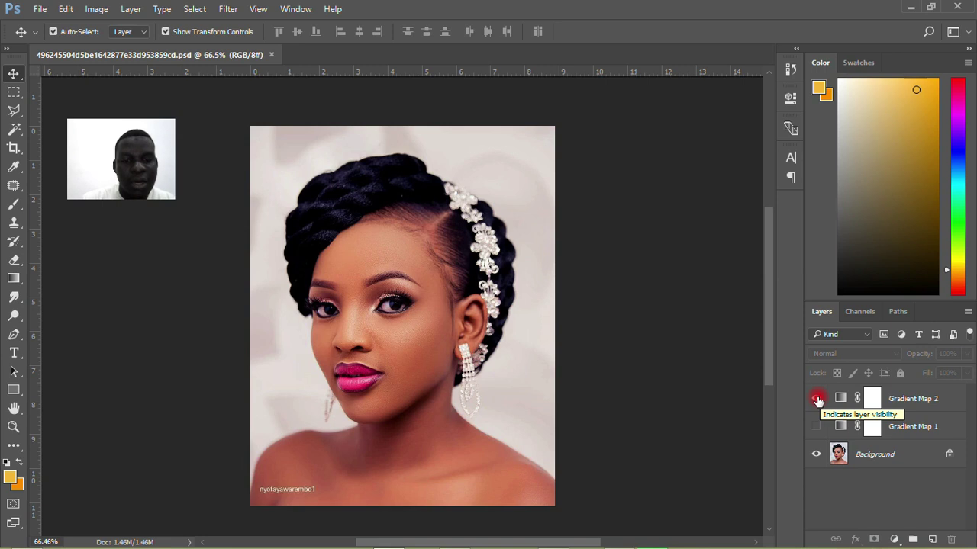
{"action": "double_click", "coordinate": [840, 397]}
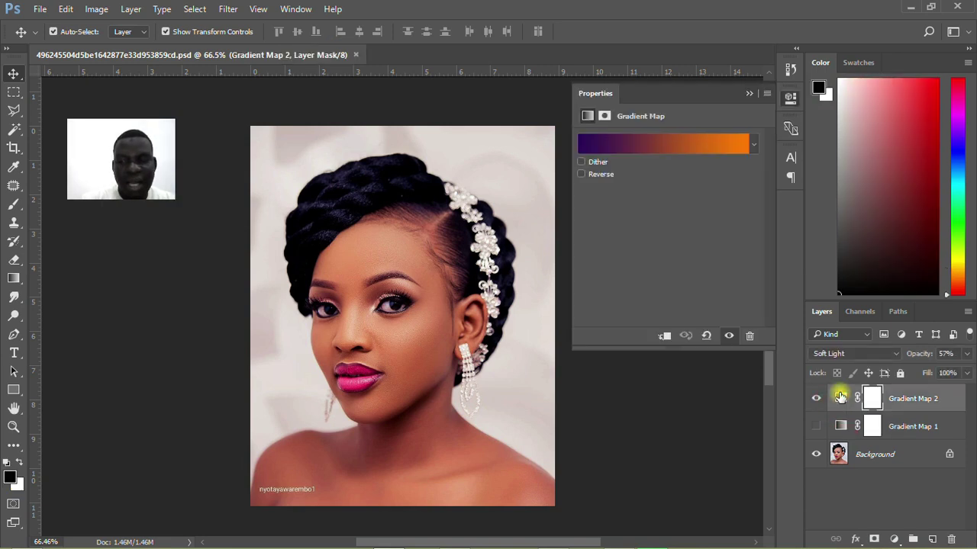
Try several gradient presets on Gradient Map 2 and settle on a noise gradient preset.
{"action": "left_click", "coordinate": [662, 143]}
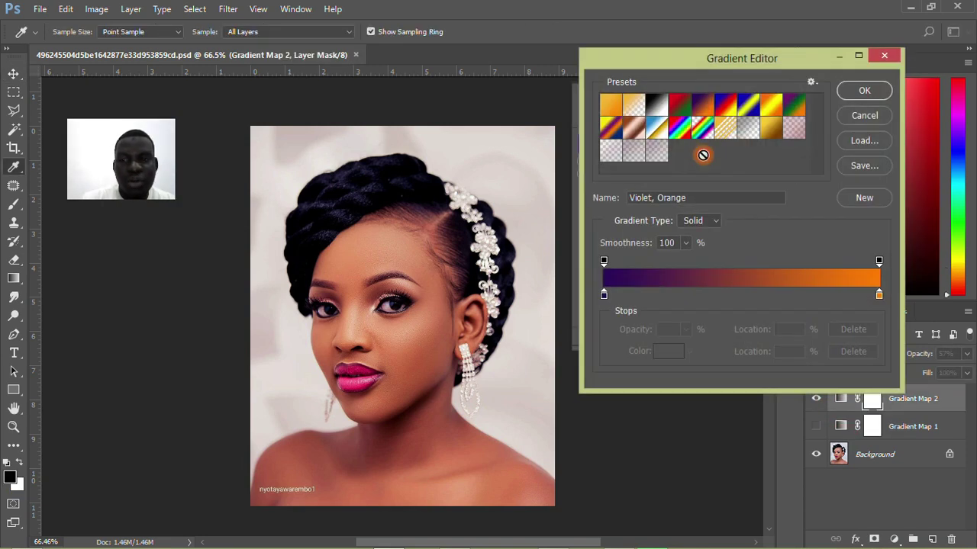
{"action": "left_click", "coordinate": [723, 107]}
{"action": "left_click", "coordinate": [747, 106]}
{"action": "left_click", "coordinate": [794, 107]}
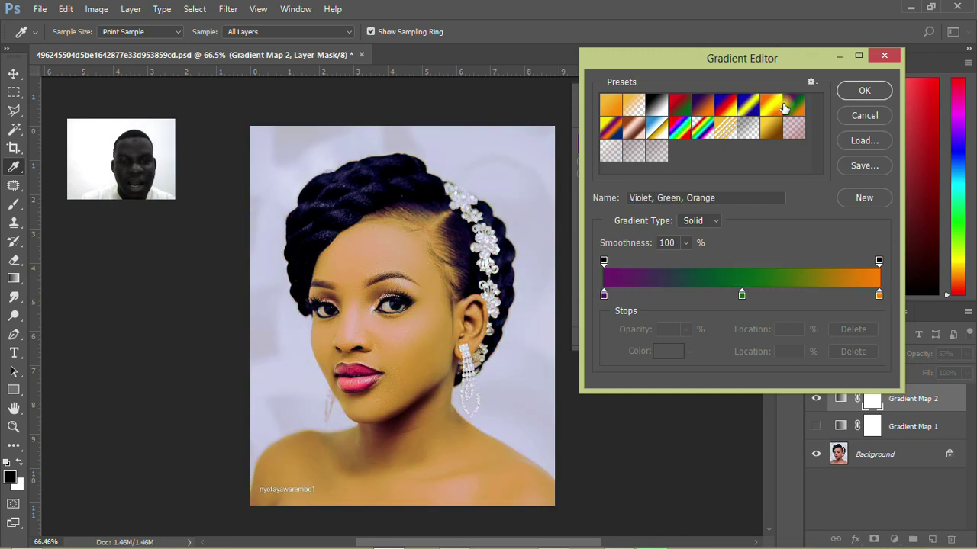
{"action": "left_click", "coordinate": [681, 106]}
{"action": "left_click", "coordinate": [635, 106]}
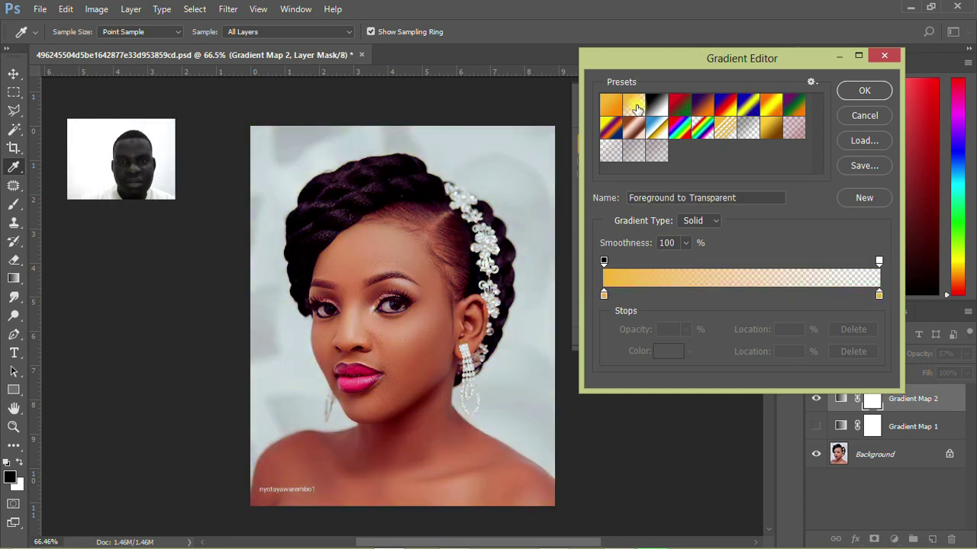
{"action": "left_click", "coordinate": [609, 109]}
{"action": "left_click", "coordinate": [610, 151]}
{"action": "left_click", "coordinate": [633, 151]}
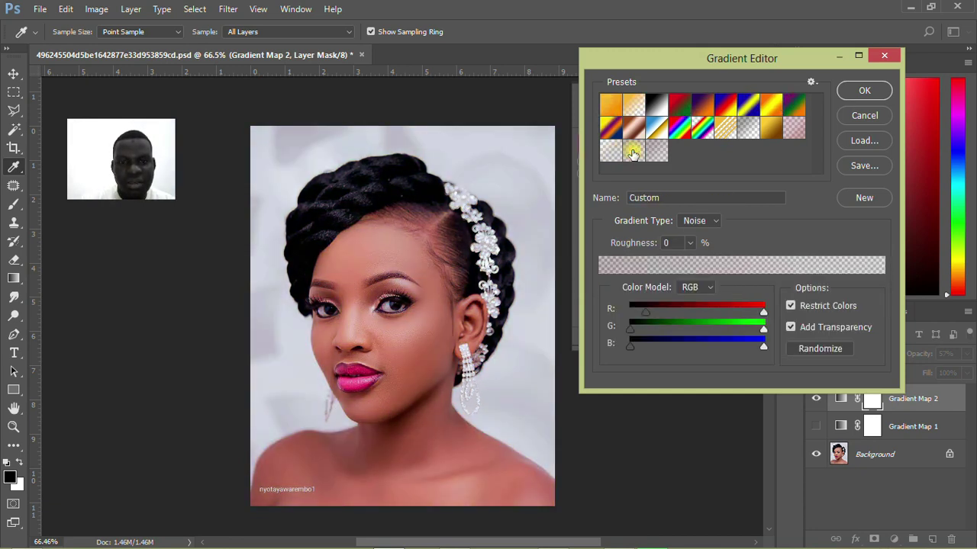
{"action": "left_click", "coordinate": [662, 153]}
{"action": "left_click", "coordinate": [854, 92]}
Close the Properties panel and hide Gradient Map 2.
{"action": "left_click", "coordinate": [755, 144]}
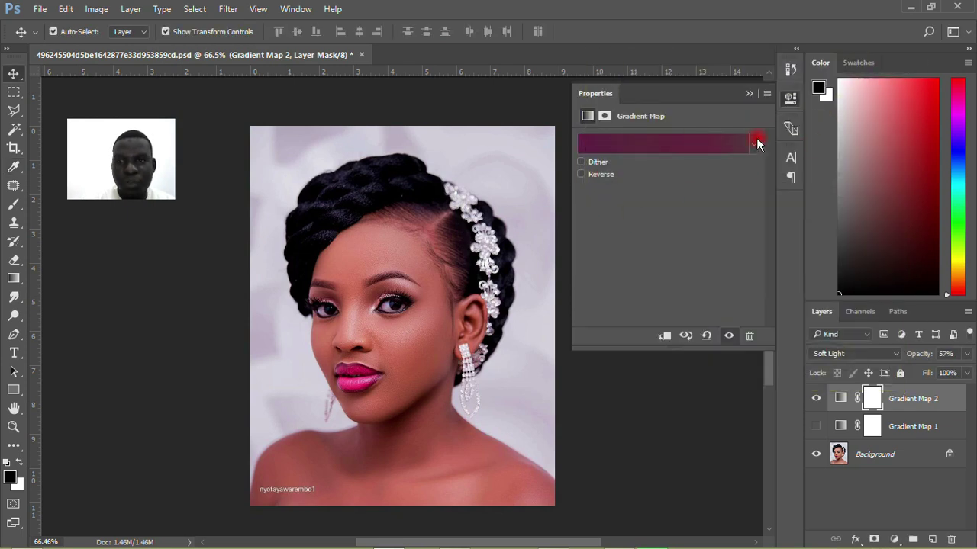
{"action": "left_click", "coordinate": [790, 101]}
{"action": "left_click", "coordinate": [694, 218]}
{"action": "scroll", "coordinate": [359, 348], "scroll_direction": "up", "scroll_amount": 2}
{"action": "scroll", "coordinate": [358, 348], "scroll_direction": "down", "scroll_amount": 2}
{"action": "left_click", "coordinate": [912, 398]}
{"action": "left_click", "coordinate": [814, 399]}
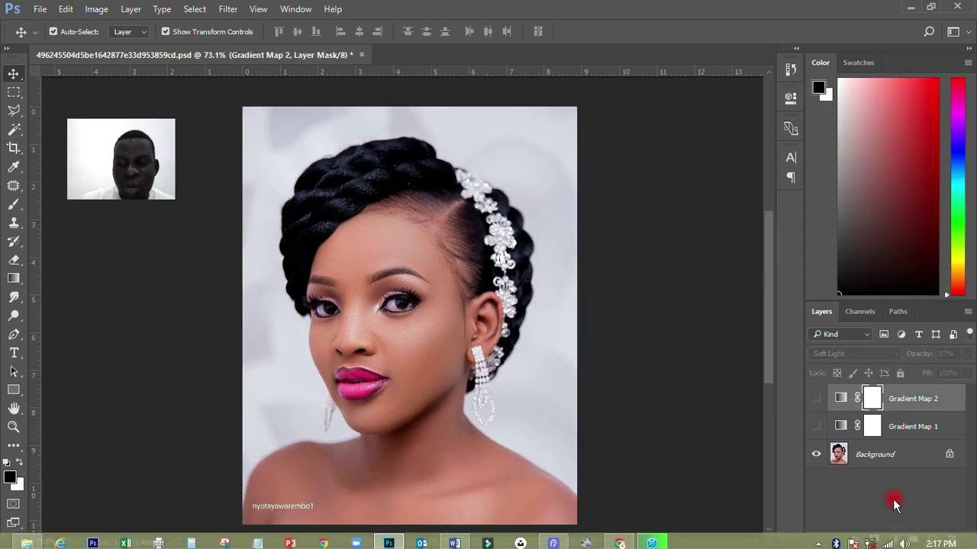
{"action": "left_click", "coordinate": [895, 539]}
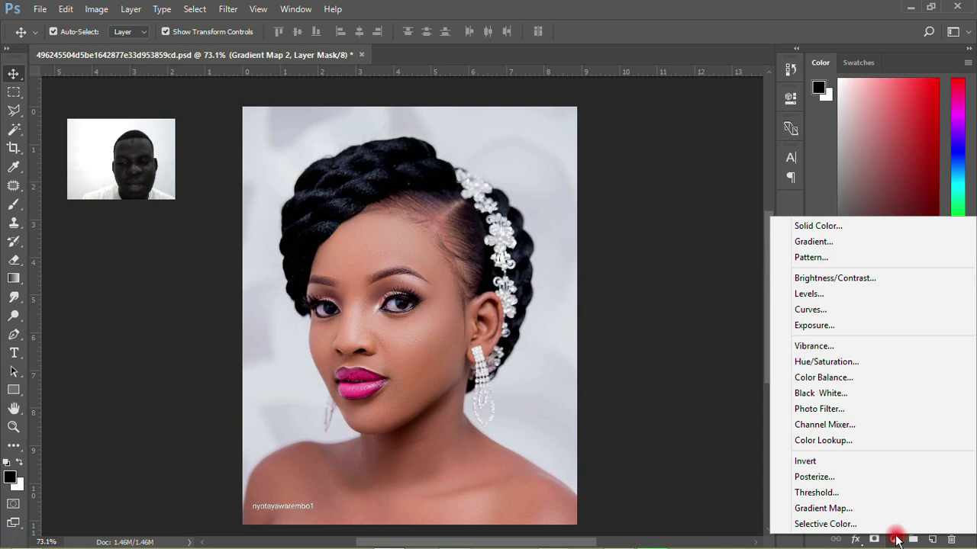
Add a new Gradient Map 3 layer in Soft Light blend mode.
{"action": "left_click", "coordinate": [823, 508]}
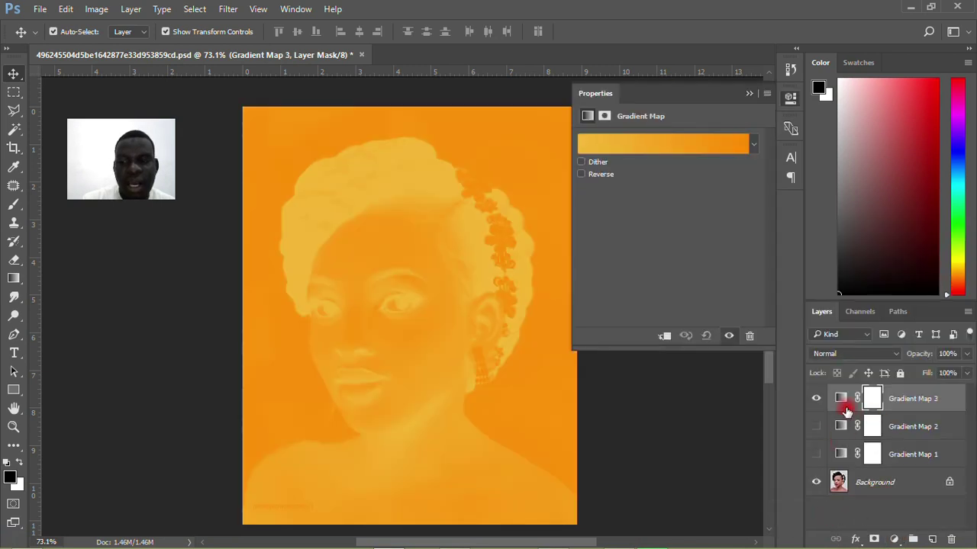
{"action": "left_click", "coordinate": [835, 351]}
{"action": "left_click", "coordinate": [816, 214]}
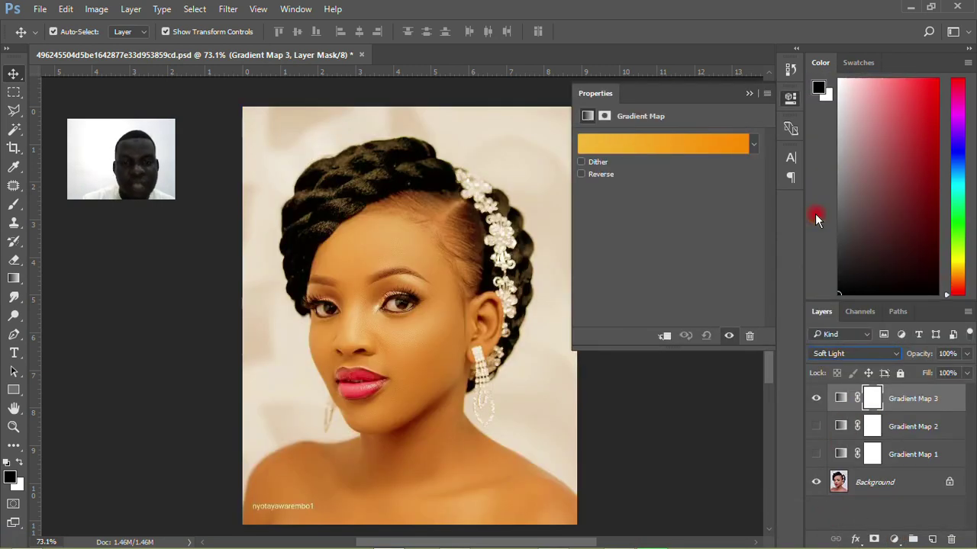
Make Gradient Map 3's gradient a Noise type with Roughness 0 and Add Transparency on.
{"action": "left_click", "coordinate": [670, 151]}
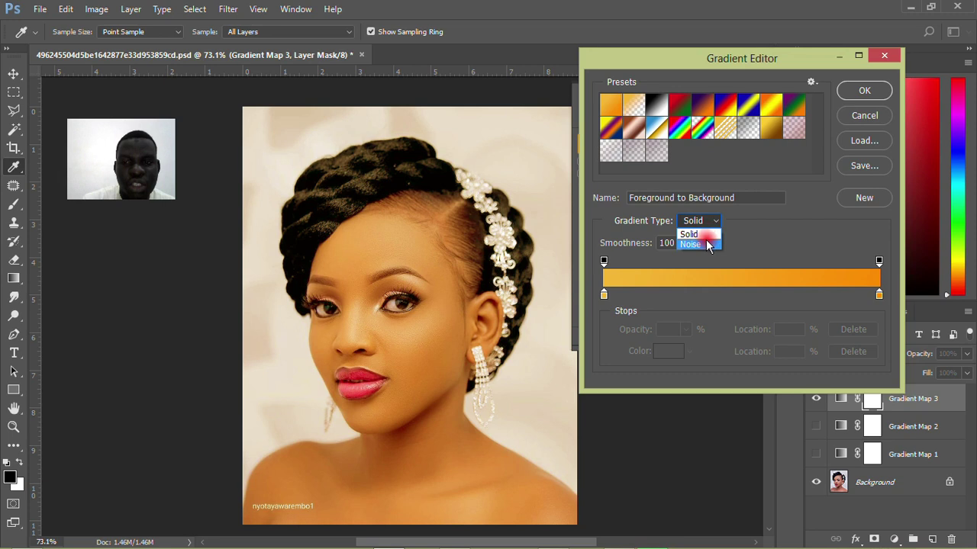
{"action": "left_click", "coordinate": [691, 244]}
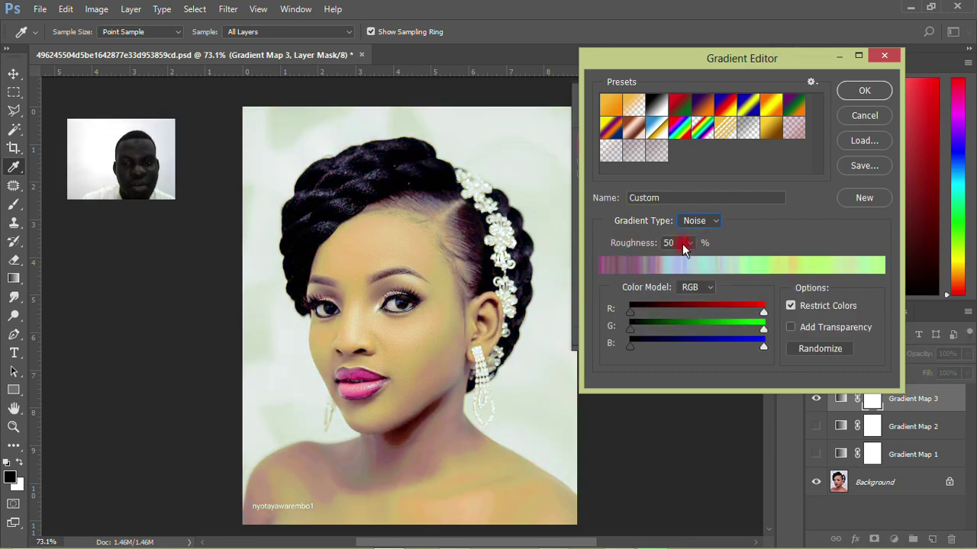
{"action": "left_click", "coordinate": [691, 242]}
{"action": "left_click_drag", "start_coordinate": [692, 261], "coordinate": [637, 258]}
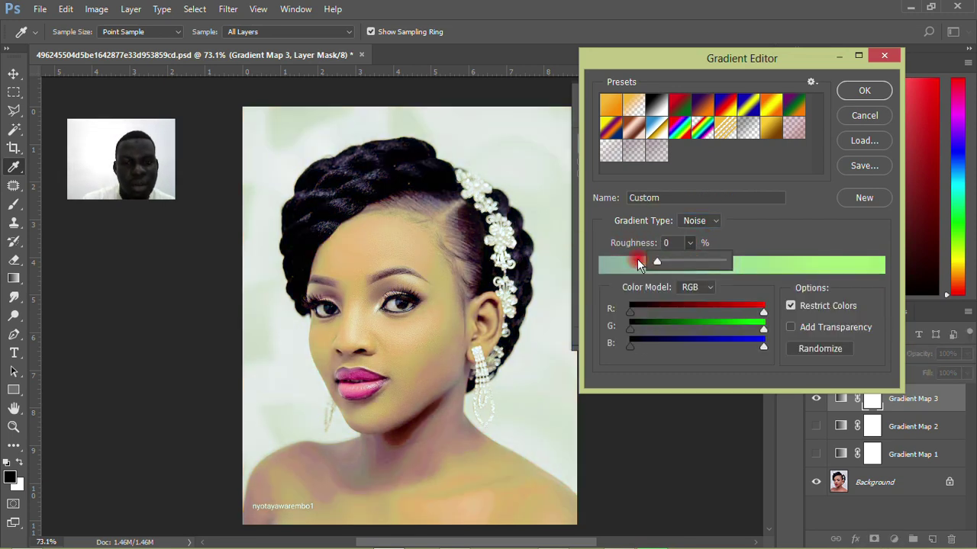
{"action": "left_click", "coordinate": [812, 332]}
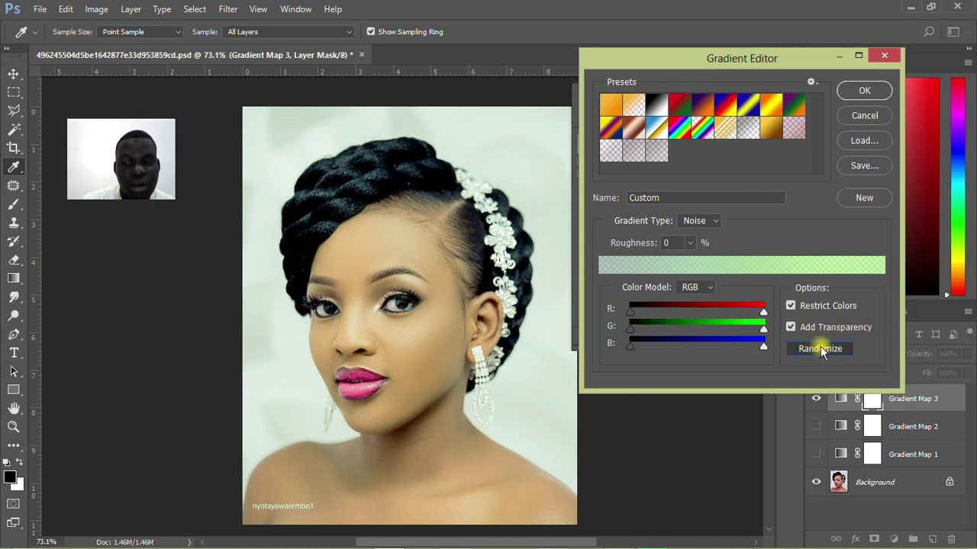
Randomize the noise gradient until it gives a cool blue cast, then accept it.
{"action": "left_click", "coordinate": [820, 349]}
{"action": "left_click", "coordinate": [820, 350]}
{"action": "left_click", "coordinate": [820, 349]}
{"action": "left_click", "coordinate": [820, 350]}
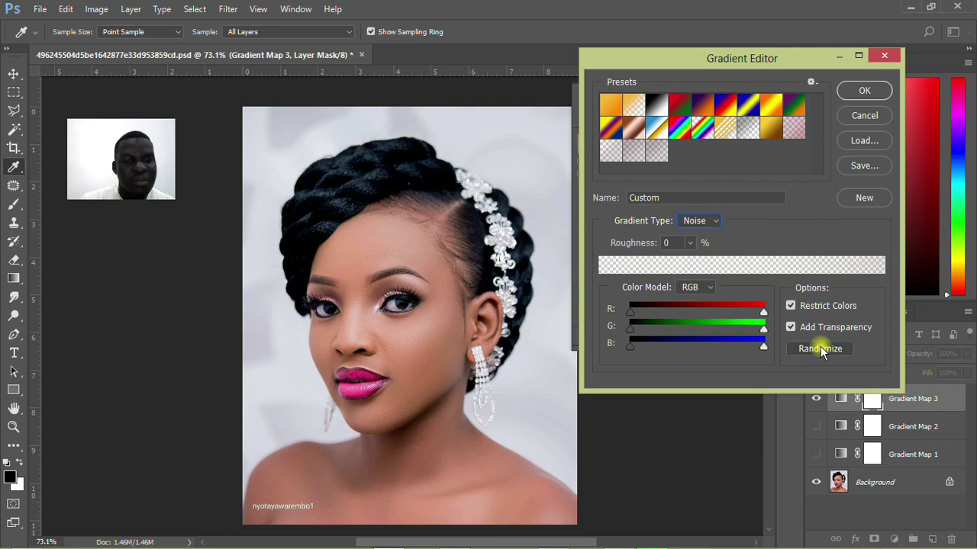
{"action": "left_click", "coordinate": [820, 349]}
{"action": "left_click", "coordinate": [820, 349]}
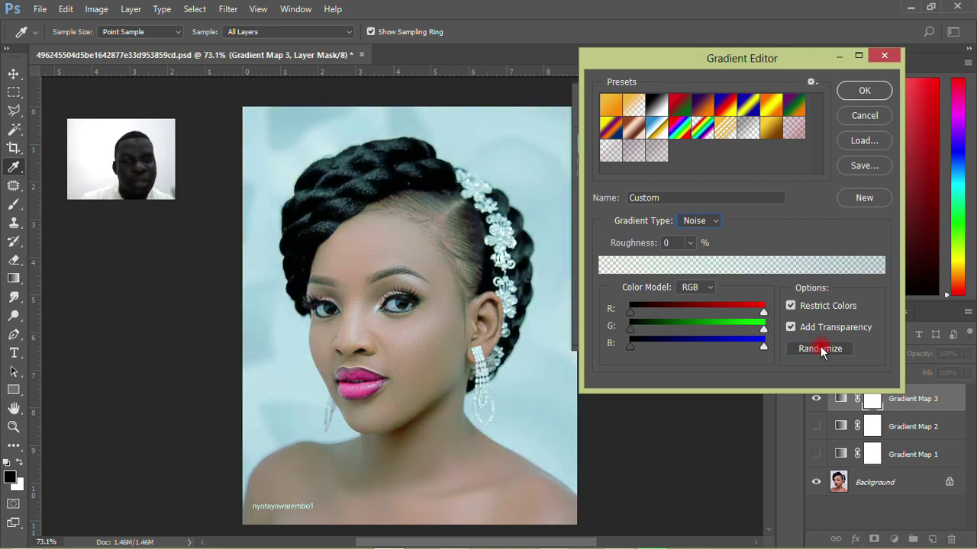
{"action": "left_click", "coordinate": [820, 349]}
{"action": "left_click", "coordinate": [820, 349]}
{"action": "left_click", "coordinate": [820, 350]}
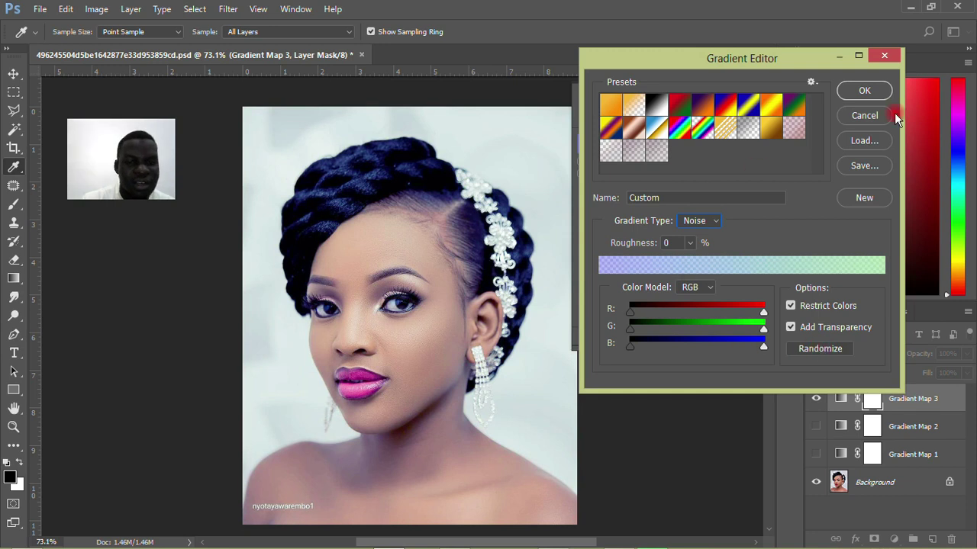
{"action": "left_click", "coordinate": [864, 91]}
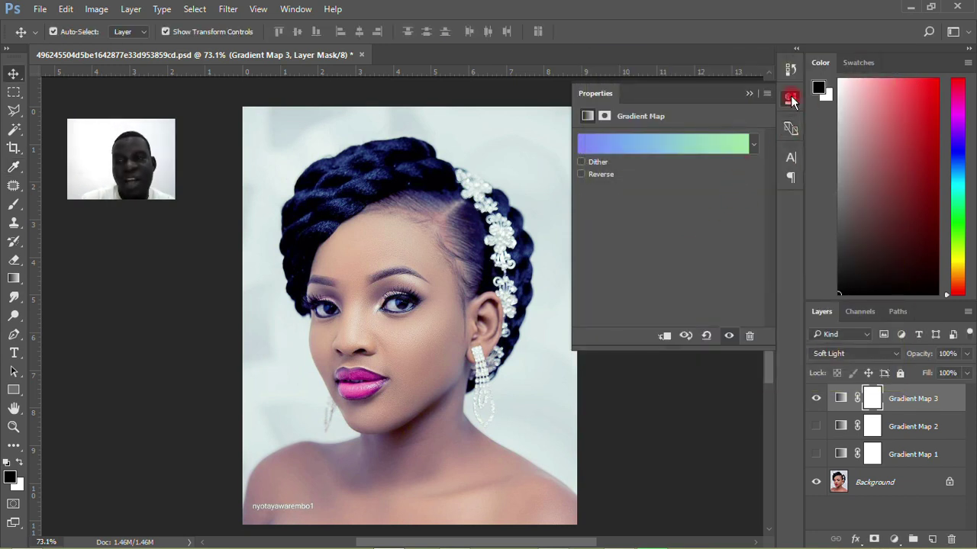
Set Gradient Map 3's opacity to 50%.
{"action": "left_click", "coordinate": [790, 97]}
{"action": "scroll", "coordinate": [414, 305], "scroll_direction": "down", "scroll_amount": 3}
{"action": "scroll", "coordinate": [403, 360], "scroll_direction": "up", "scroll_amount": 5}
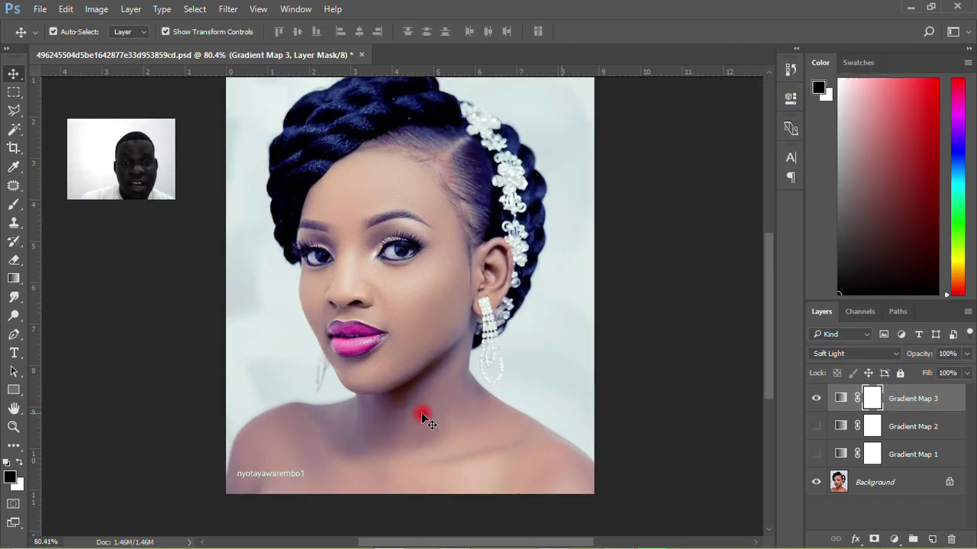
{"action": "scroll", "coordinate": [410, 99], "scroll_direction": "up", "scroll_amount": 2}
{"action": "scroll", "coordinate": [411, 156], "scroll_direction": "down", "scroll_amount": 2}
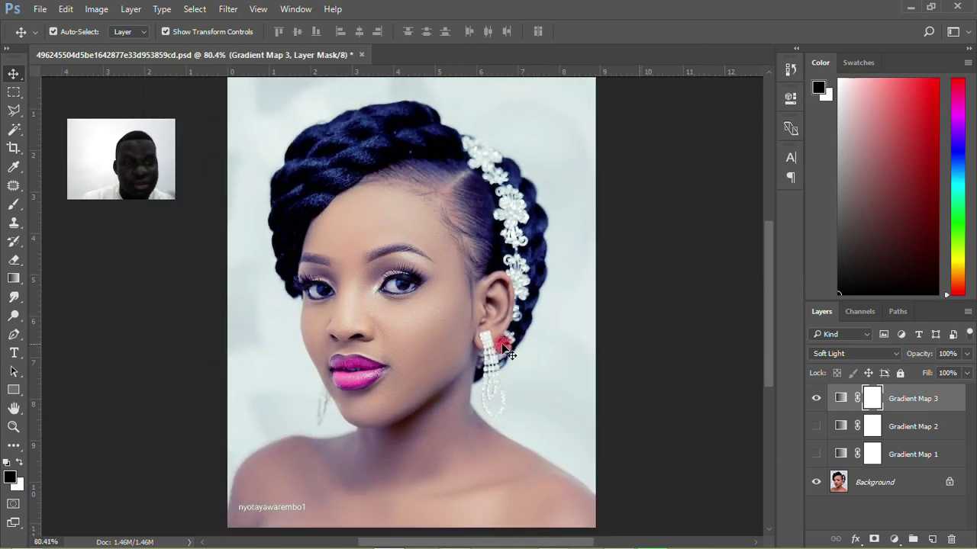
{"action": "type", "text": "50"}
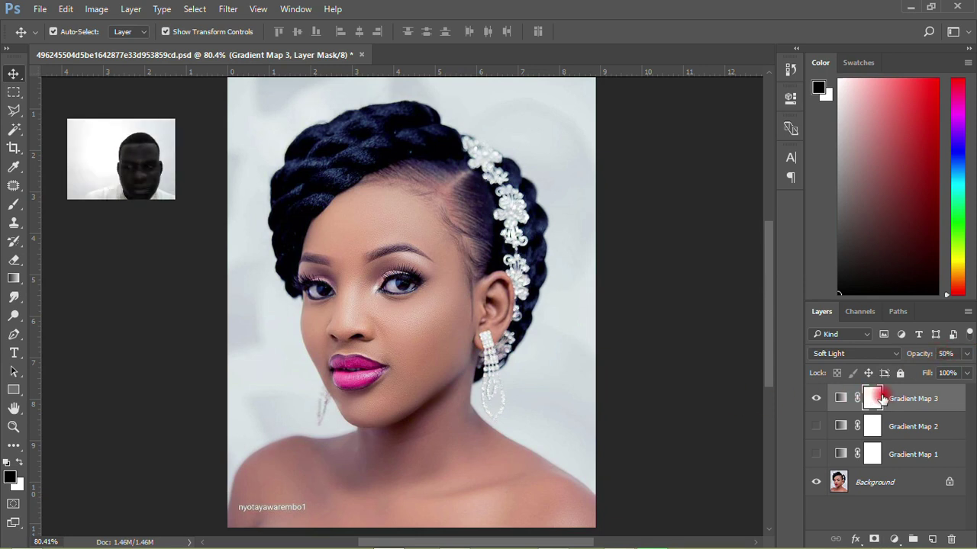
Compare Gradient Map 3 on and off, then show Gradient Maps 2 and 1 again.
{"action": "left_click", "coordinate": [816, 399]}
{"action": "left_click", "coordinate": [816, 399]}
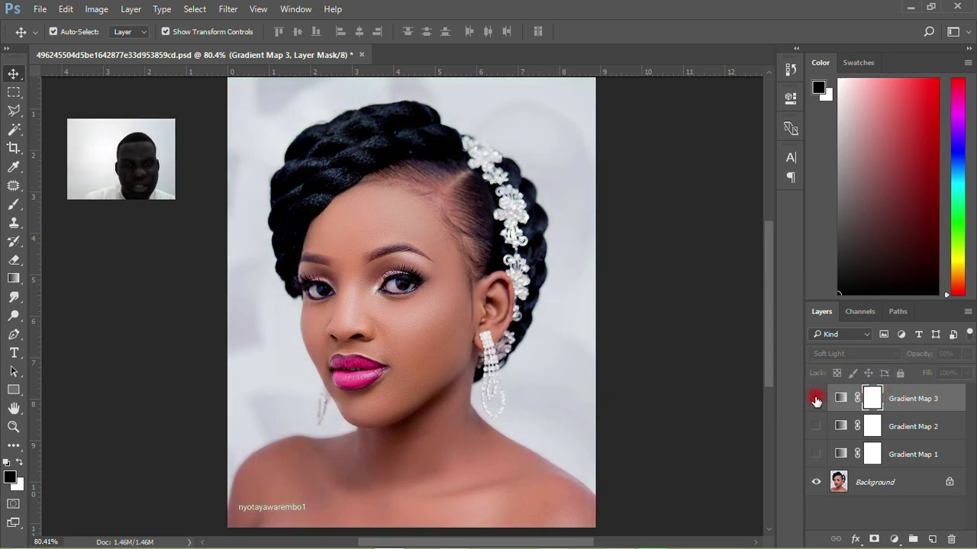
{"action": "left_click", "coordinate": [816, 399]}
{"action": "left_click", "coordinate": [816, 399]}
{"action": "left_click", "coordinate": [816, 399]}
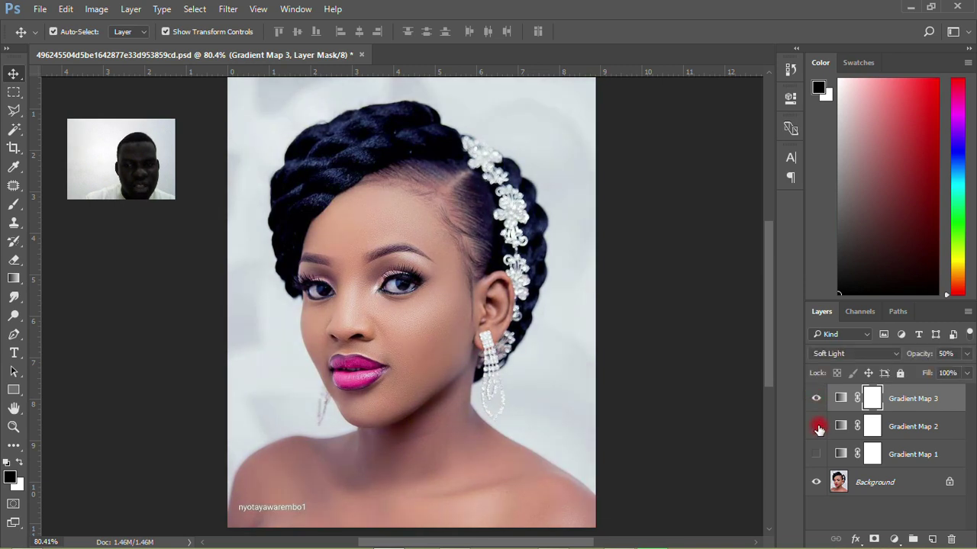
{"action": "left_click", "coordinate": [818, 428]}
{"action": "left_click", "coordinate": [817, 454]}
{"action": "left_click", "coordinate": [649, 368]}
{"action": "left_click_drag", "start_coordinate": [371, 311], "coordinate": [329, 350]}
{"action": "left_click", "coordinate": [225, 185], "text": "ctrl"}
{"action": "left_click", "coordinate": [508, 316], "text": "alt"}
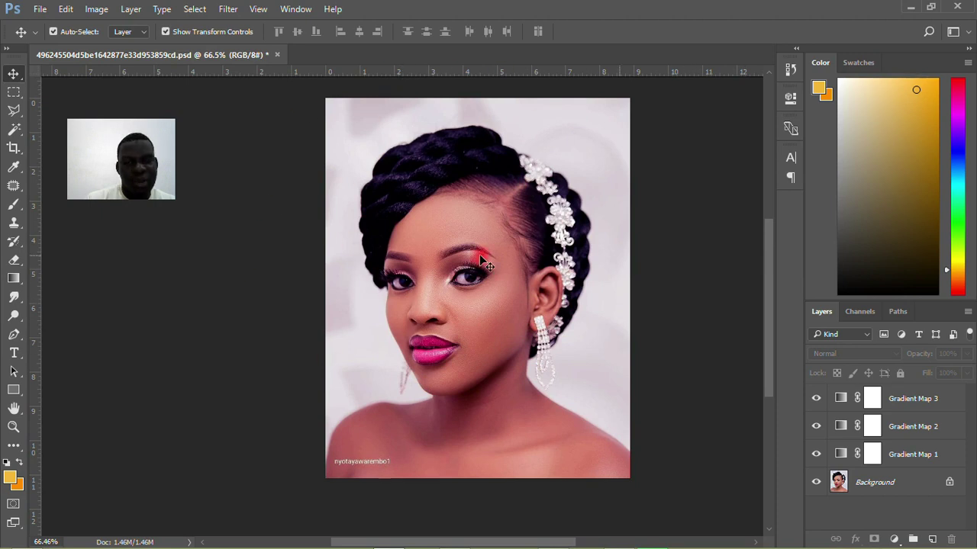
Save the PSD with File > Save and reveal the taskbar's hidden notification icons.
{"action": "left_click", "coordinate": [35, 9]}
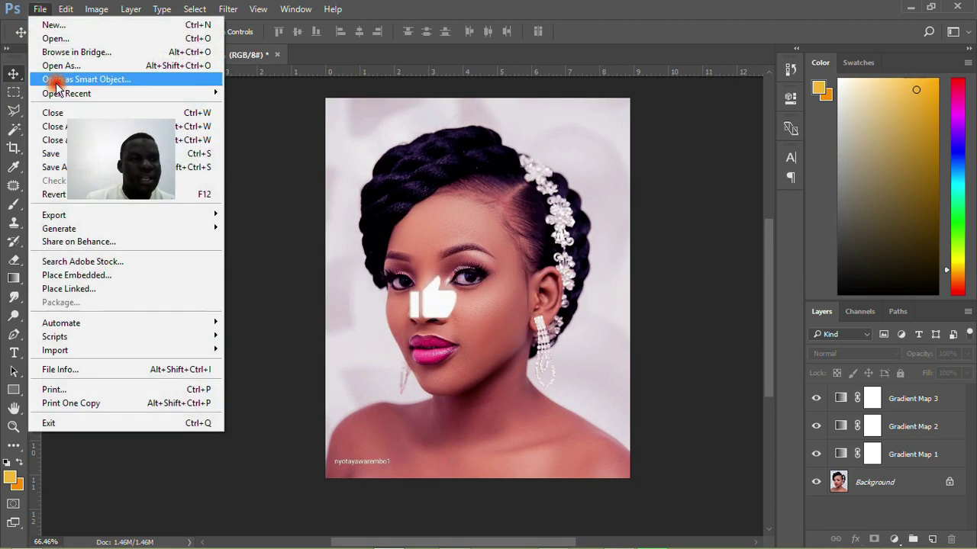
{"action": "left_click", "coordinate": [64, 152]}
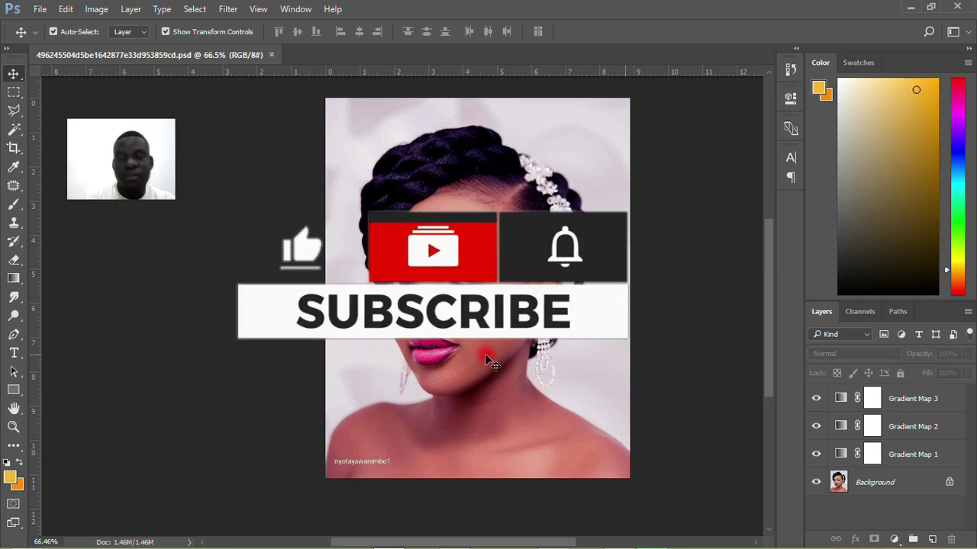
{"action": "mouse_move", "coordinate": [702, 526]}
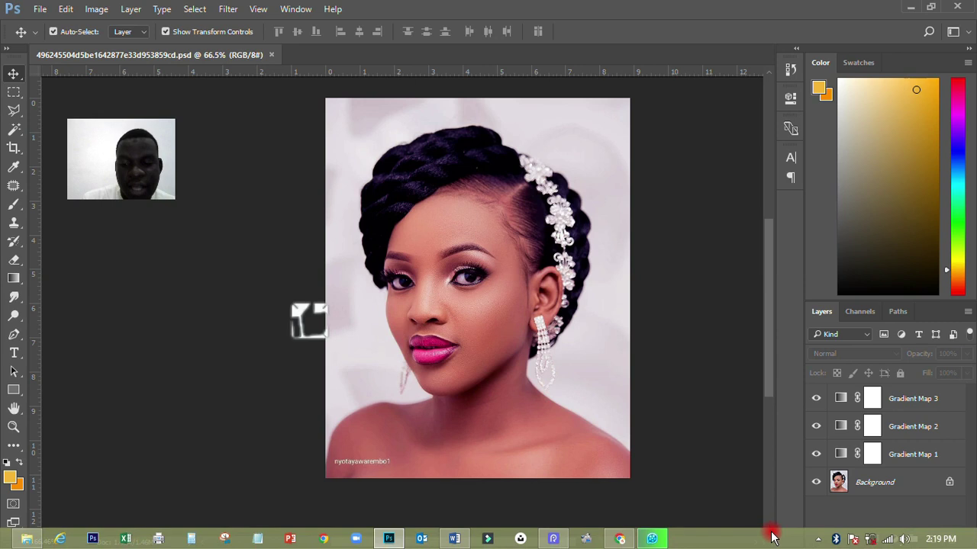
{"action": "left_click", "coordinate": [816, 538]}
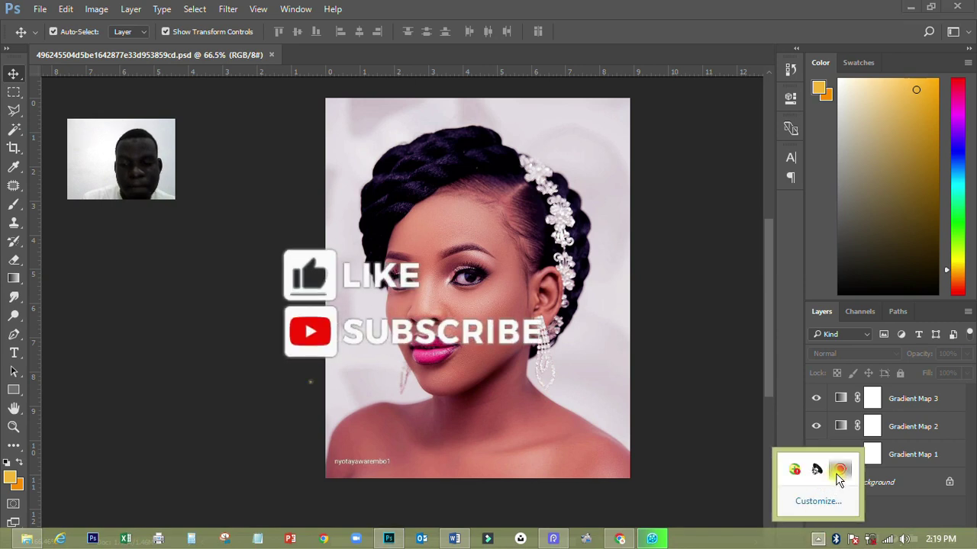